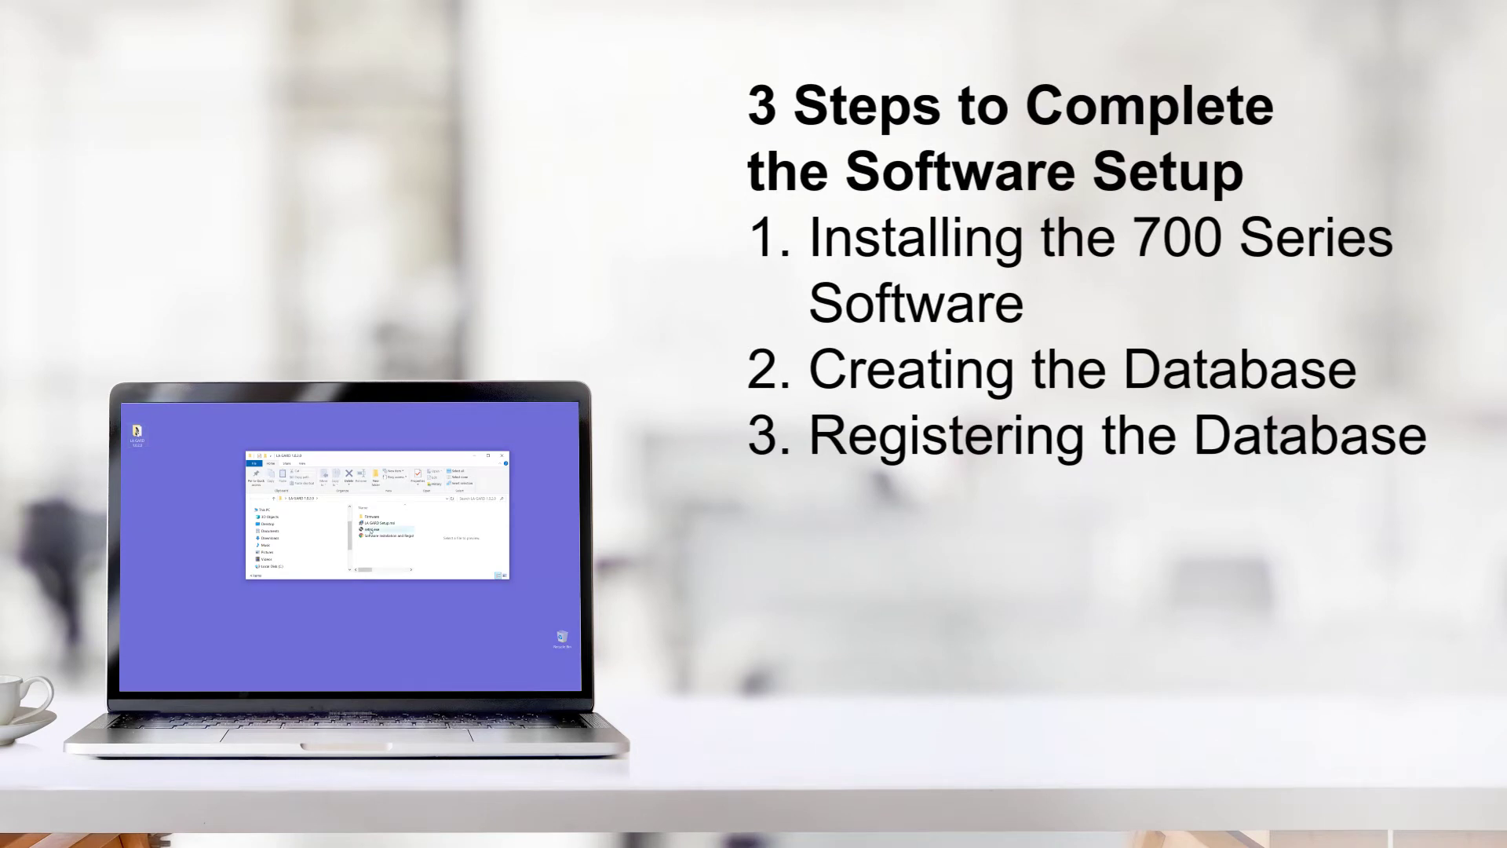
Run setup.exe and proceed through Welcome, License Agreement and Confirm Installation to install LA GARD
right_click(371, 532)
left_click(385, 541)
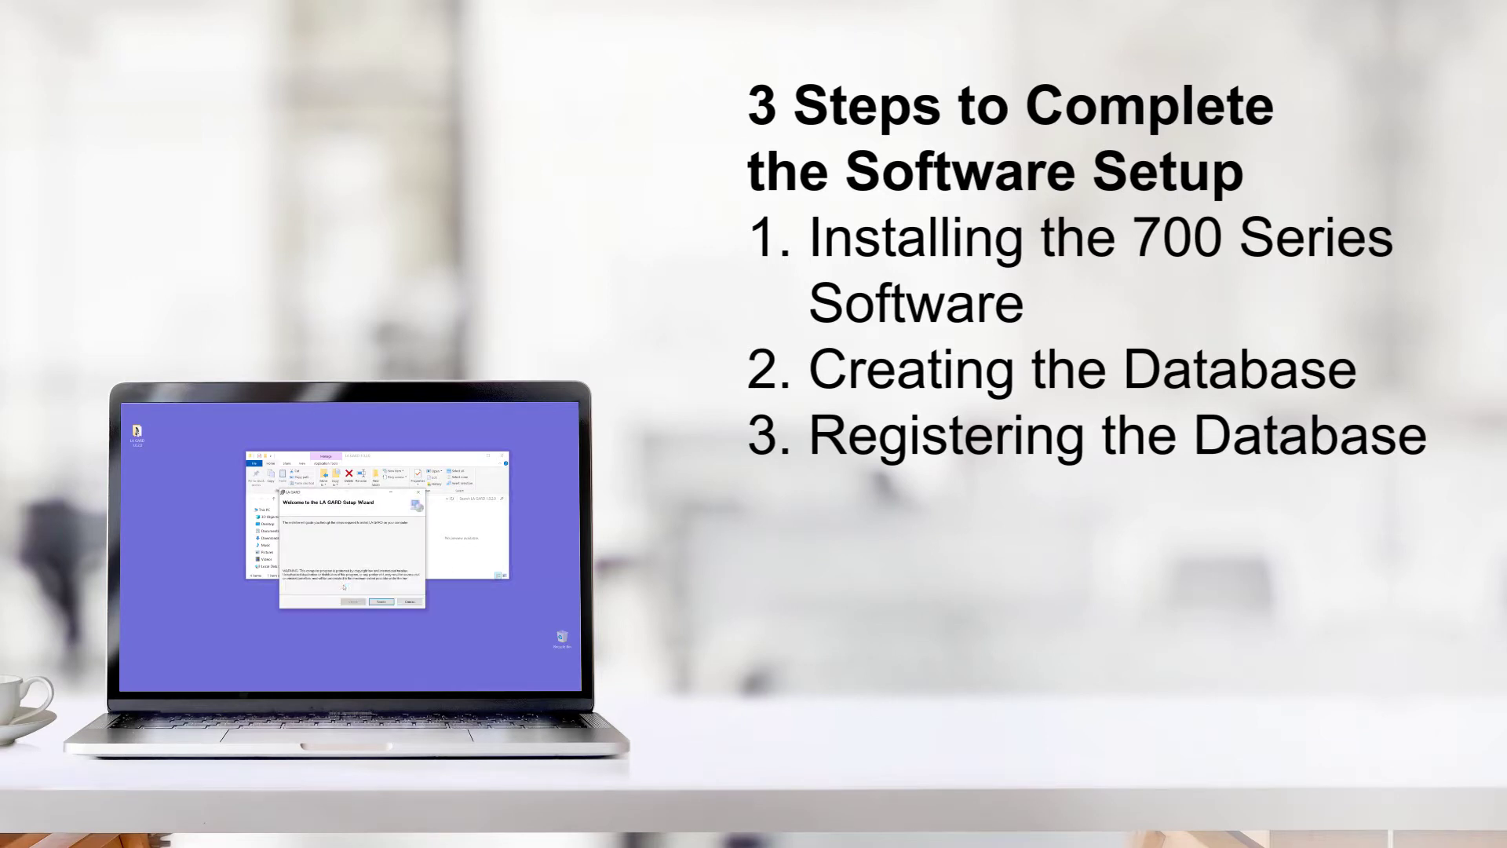
left_click(374, 603)
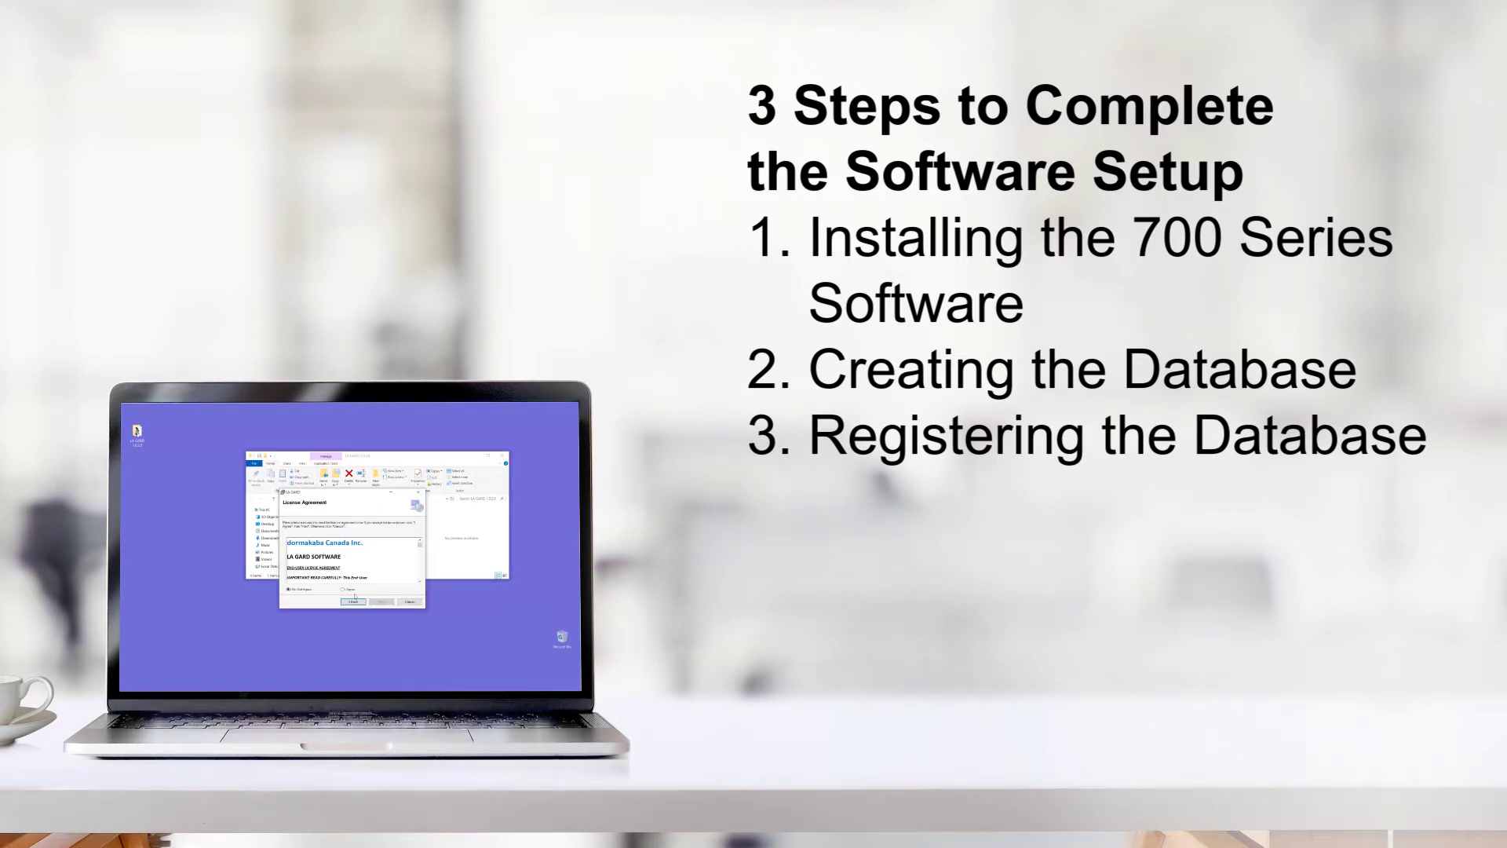
left_click(374, 603)
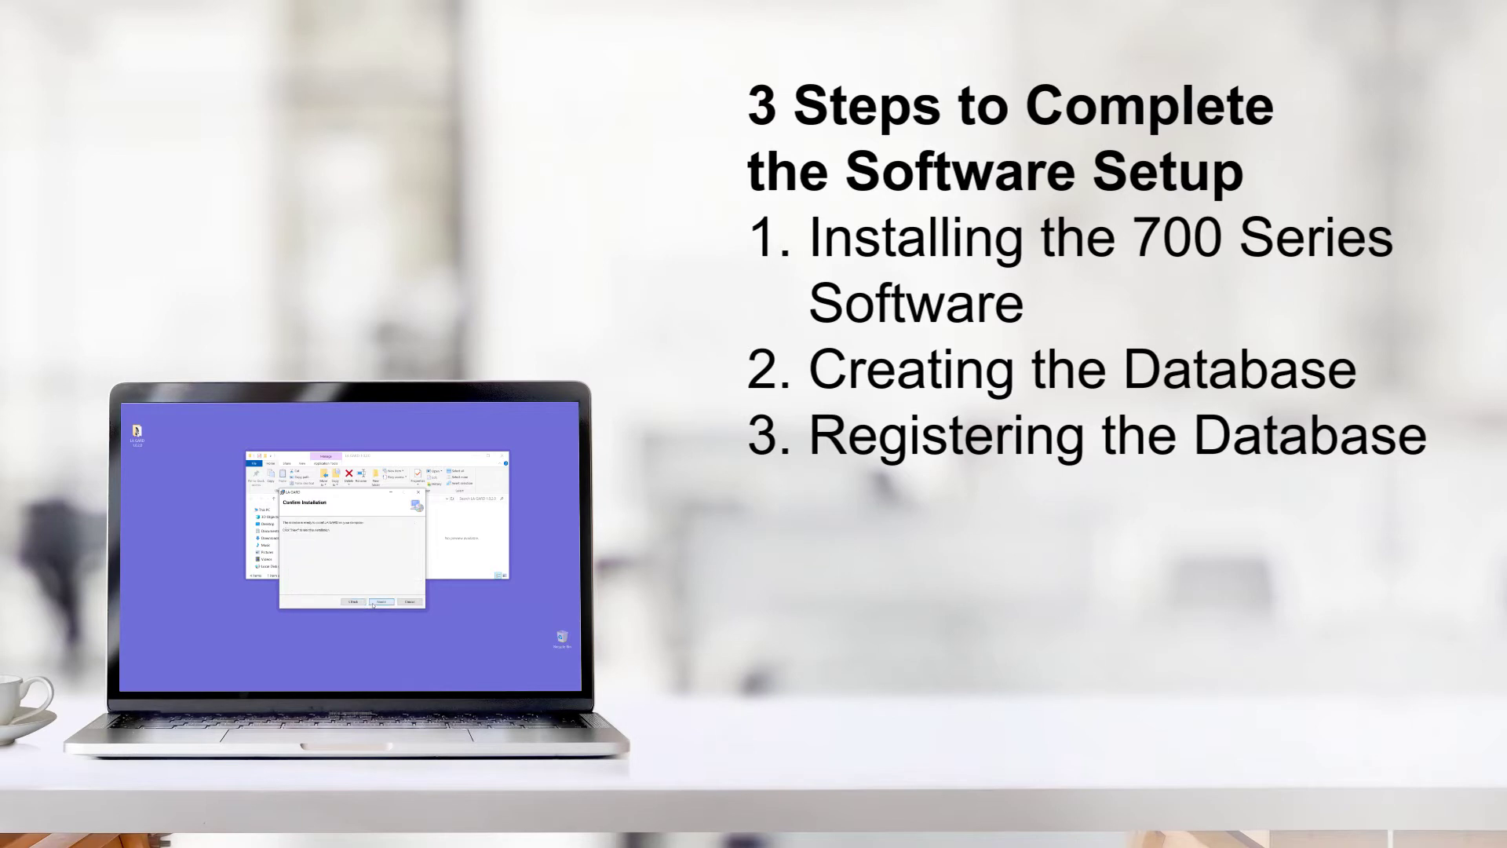
left_click(372, 604)
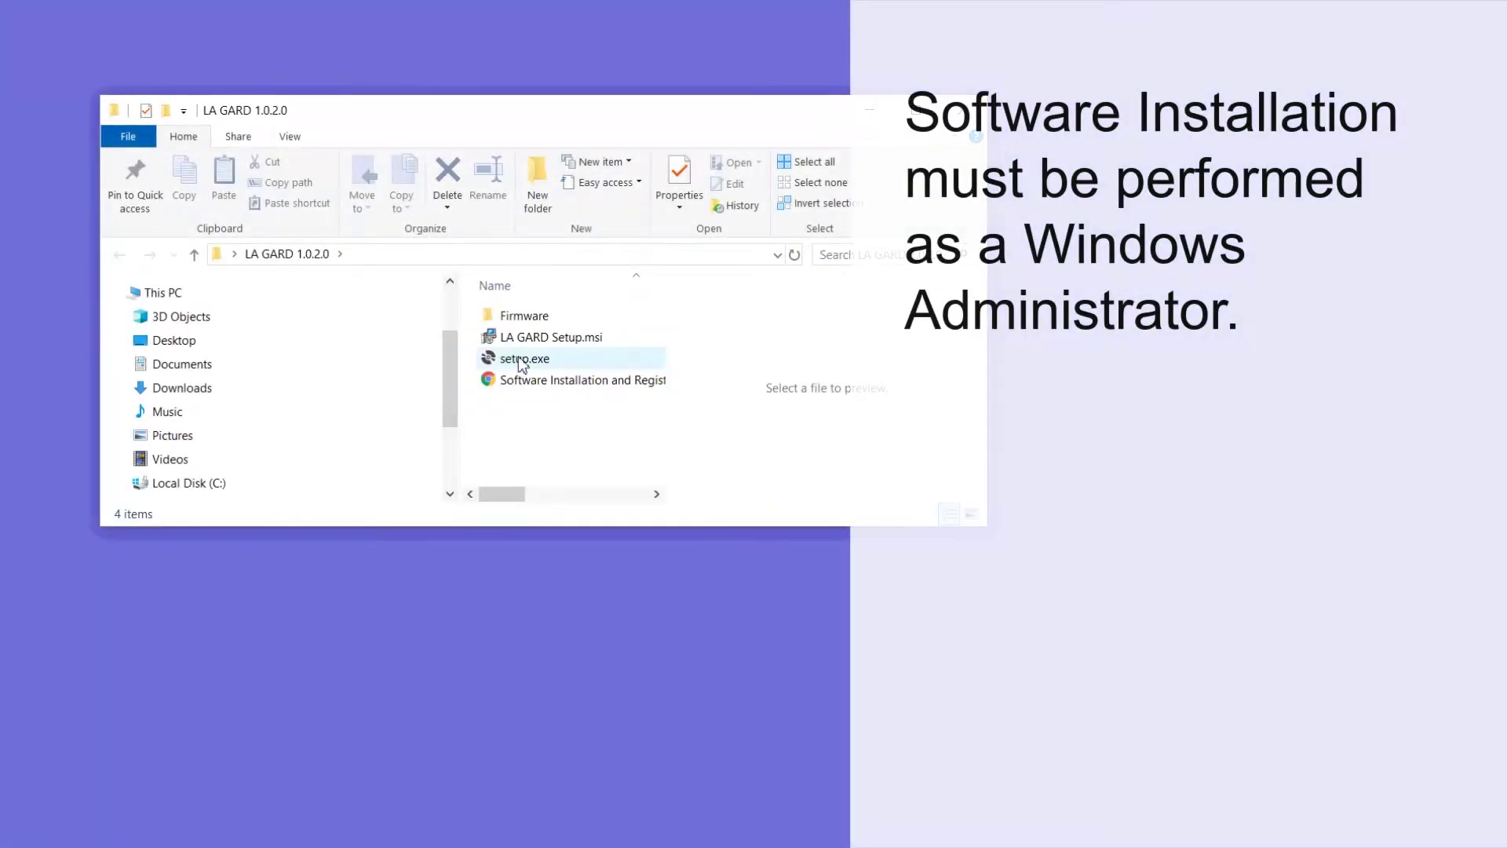
Rerun setup.exe as administrator, choose I Agree on the license, and start the installation
right_click(522, 361)
left_click(565, 395)
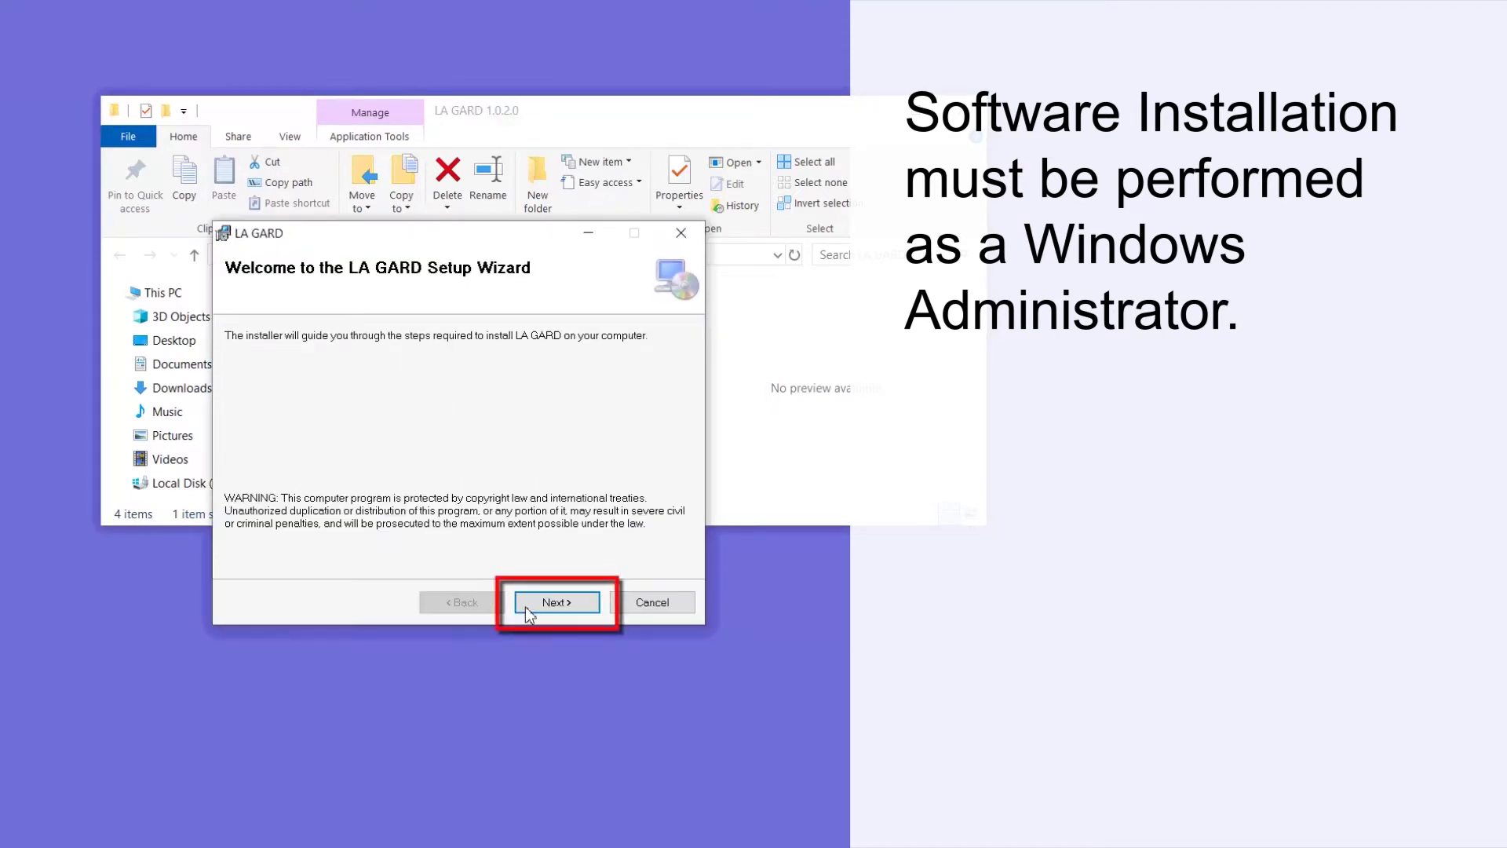
left_click(525, 606)
left_click(426, 561)
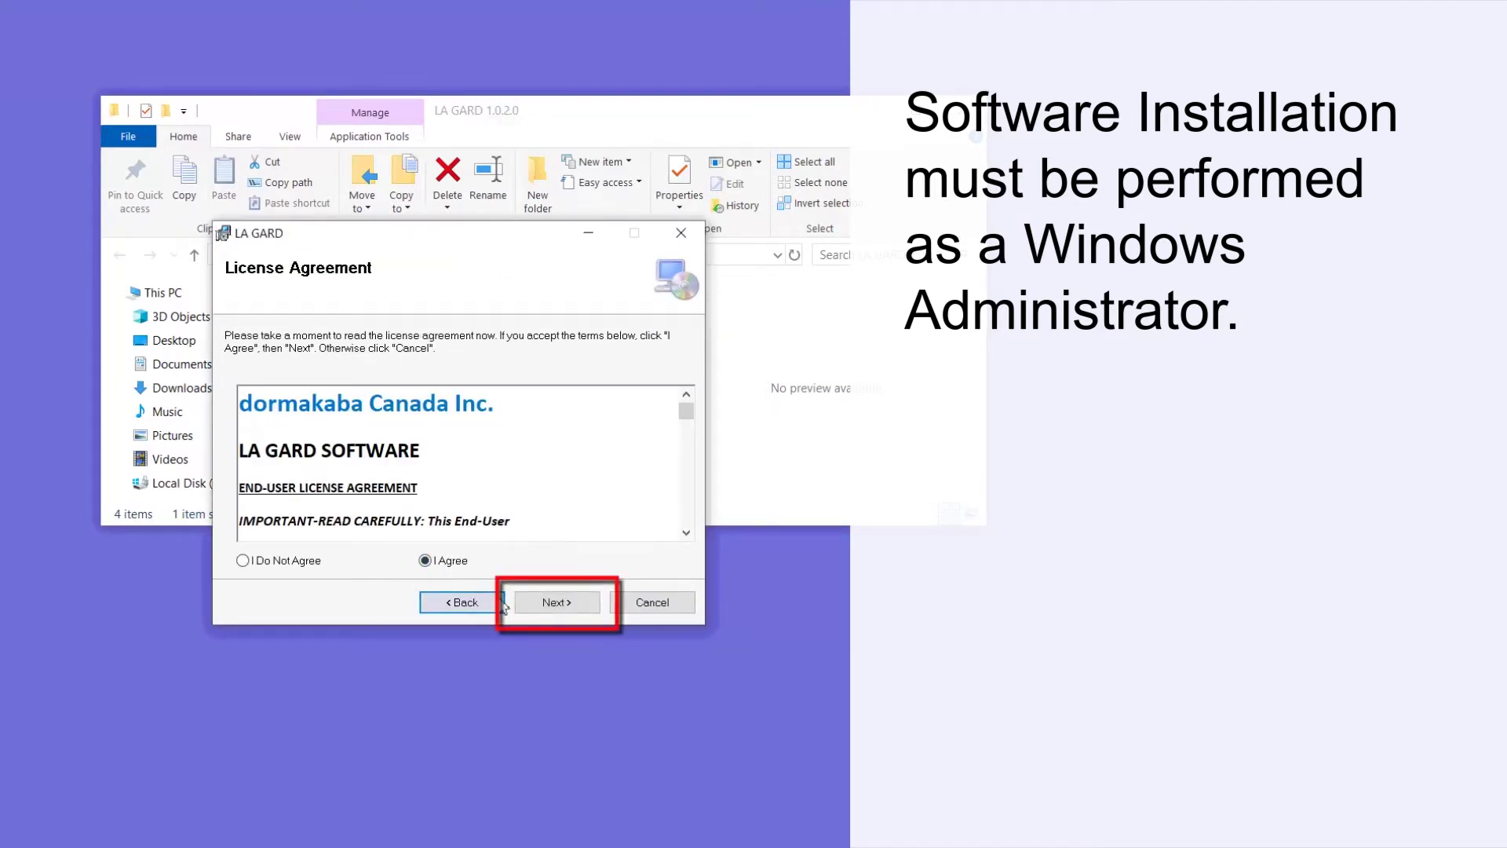
left_click(527, 607)
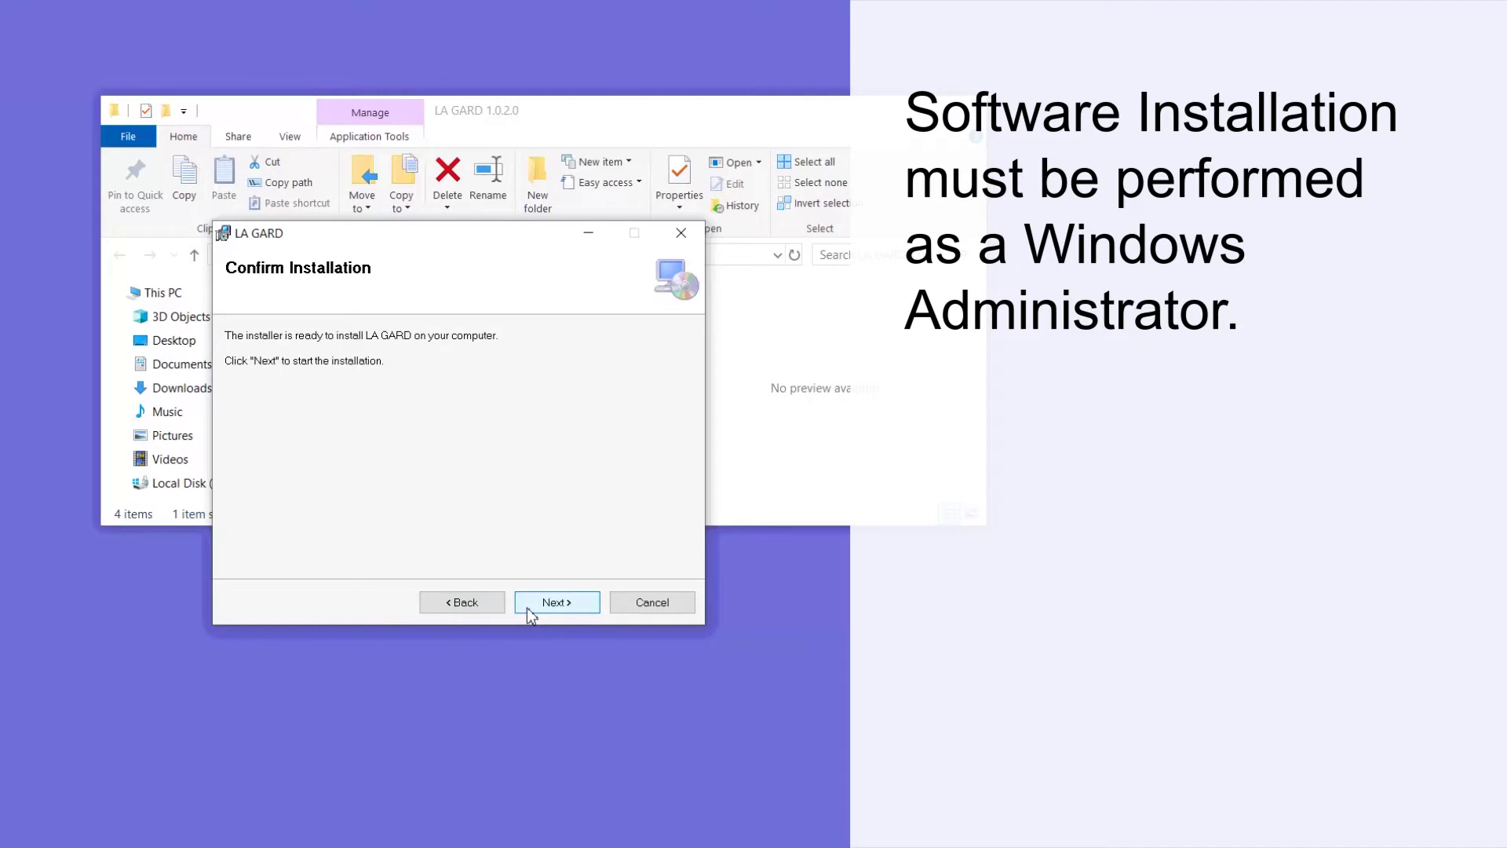
left_click(526, 607)
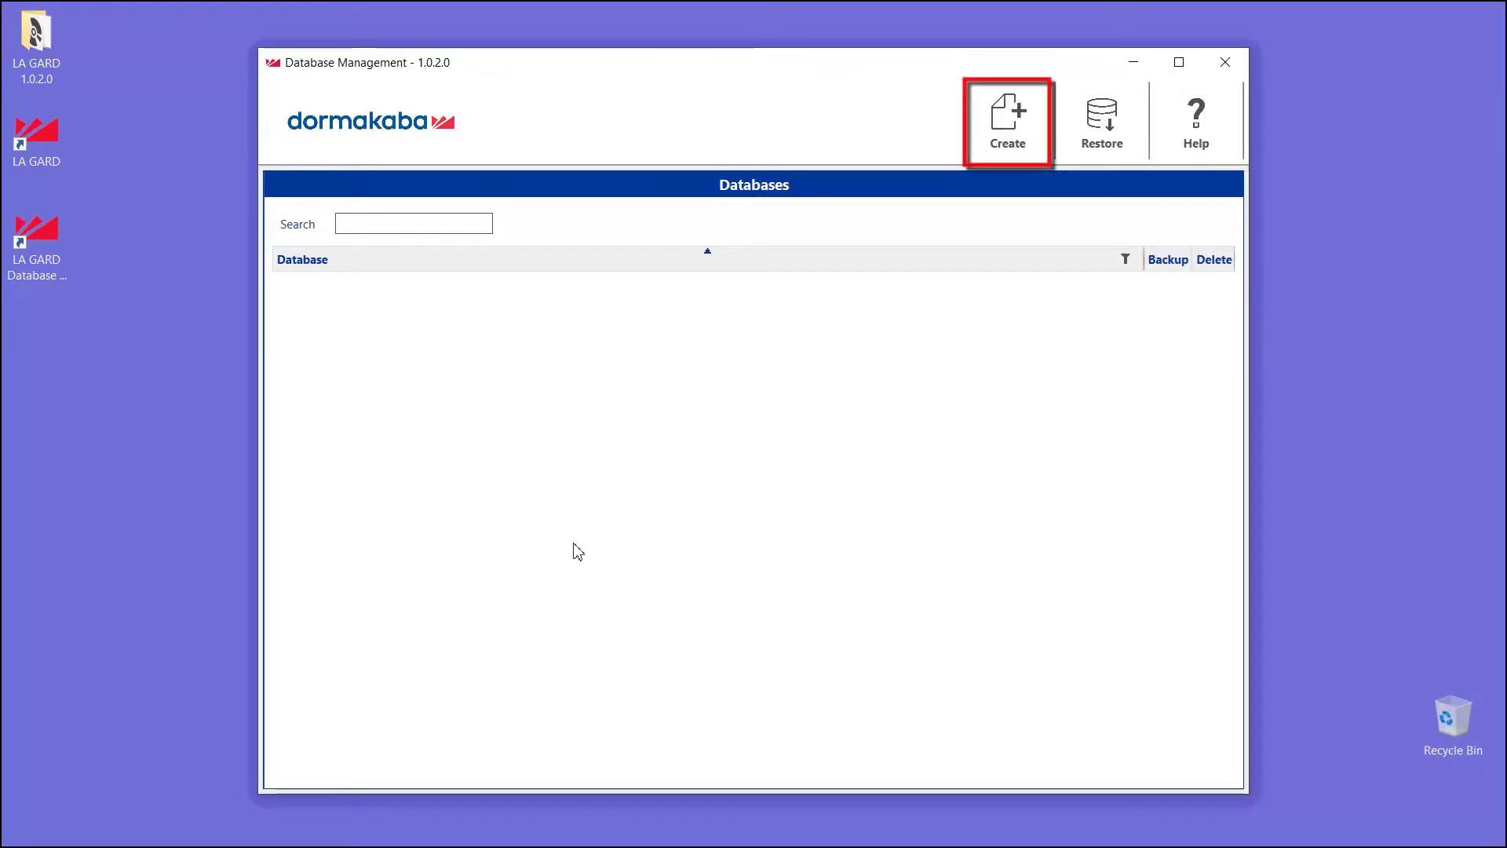
Add a new database named TestDB01 in LA GARD Database Management
left_click(1010, 116)
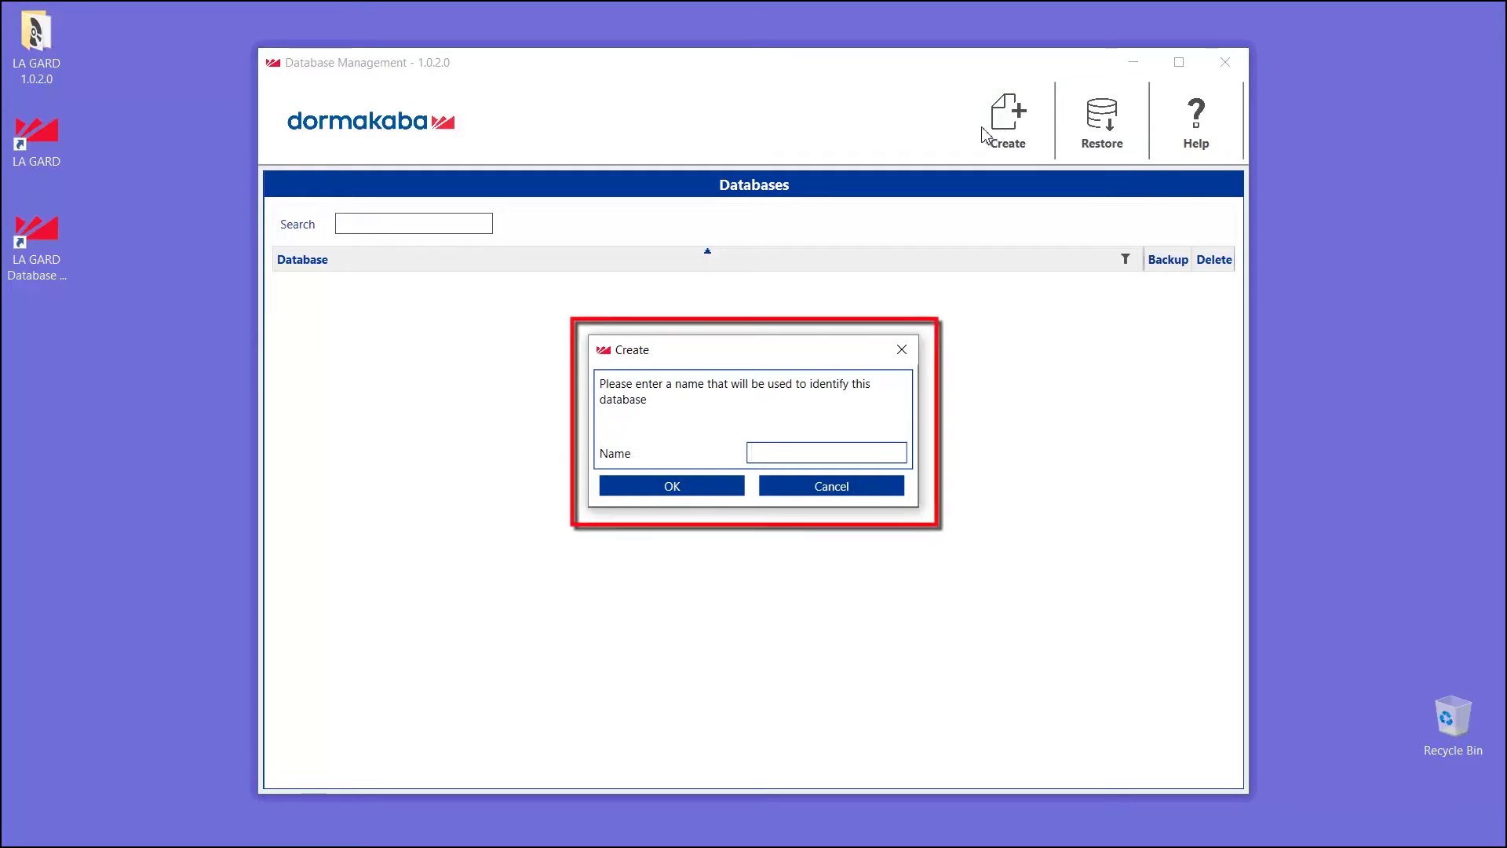
type("es")
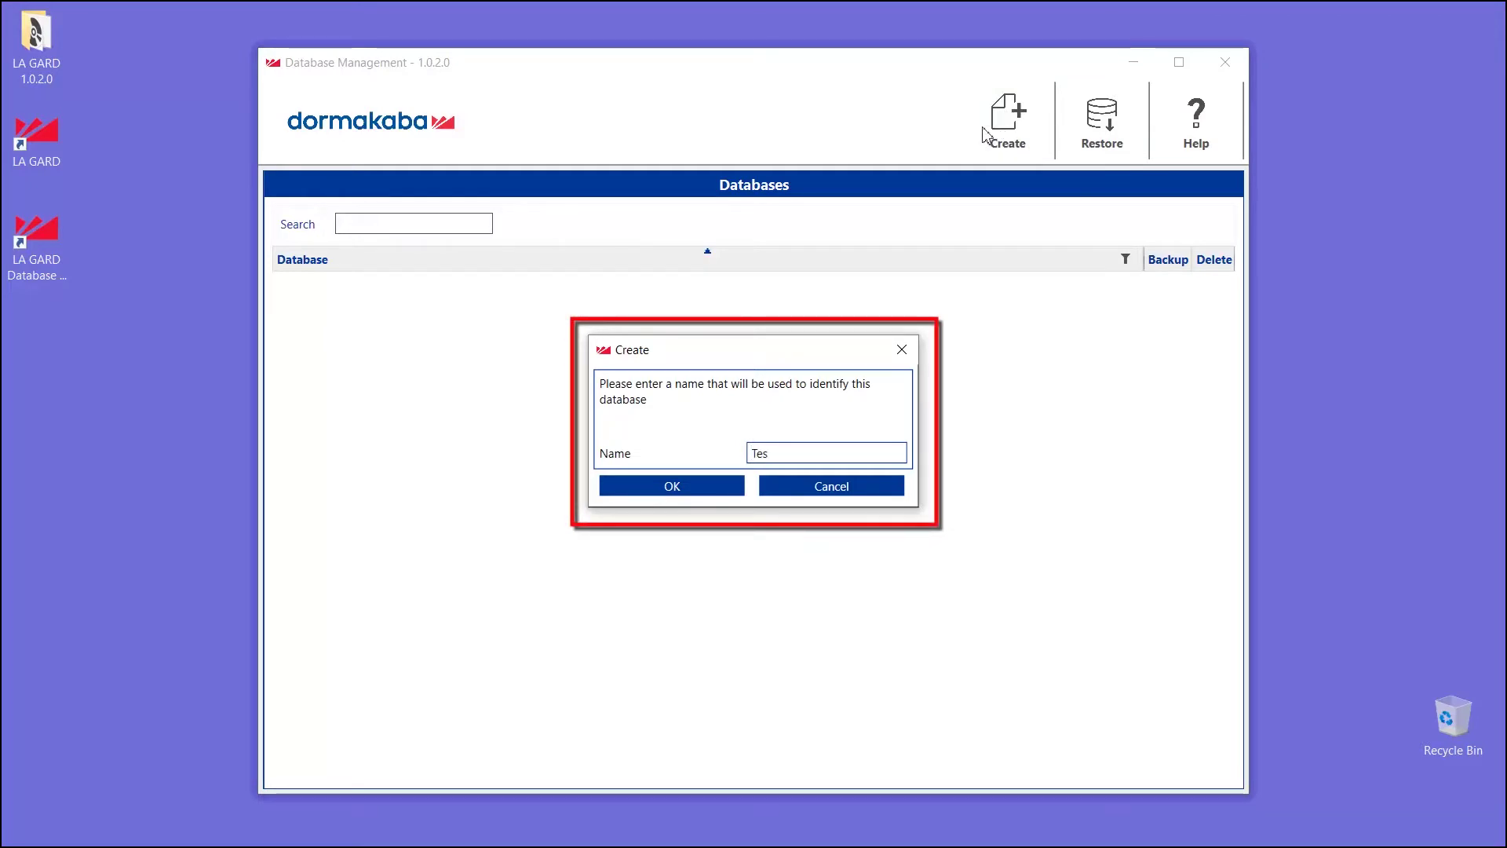
type("tDB0")
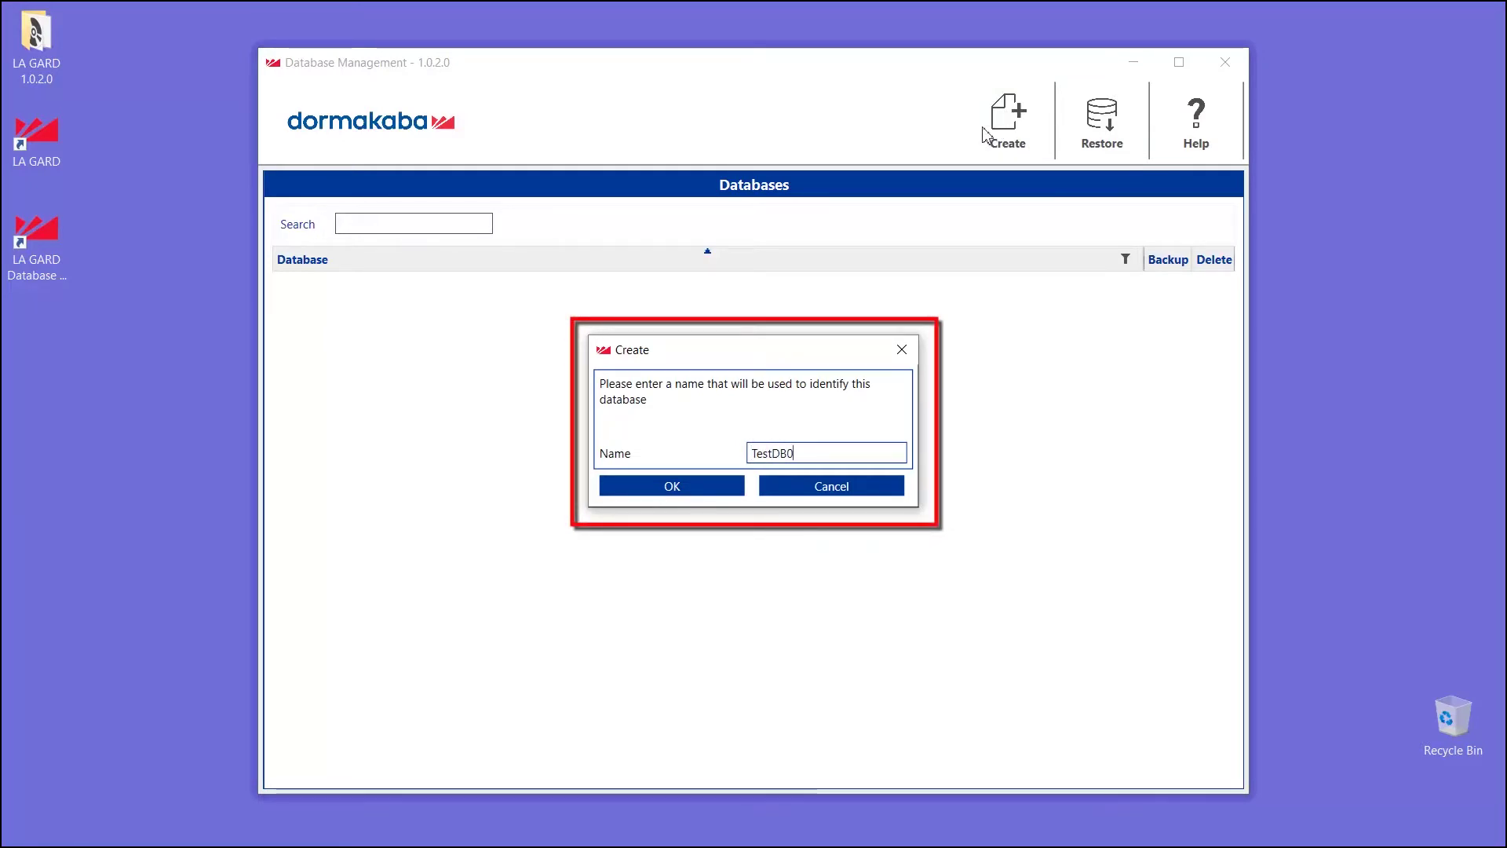
type("1")
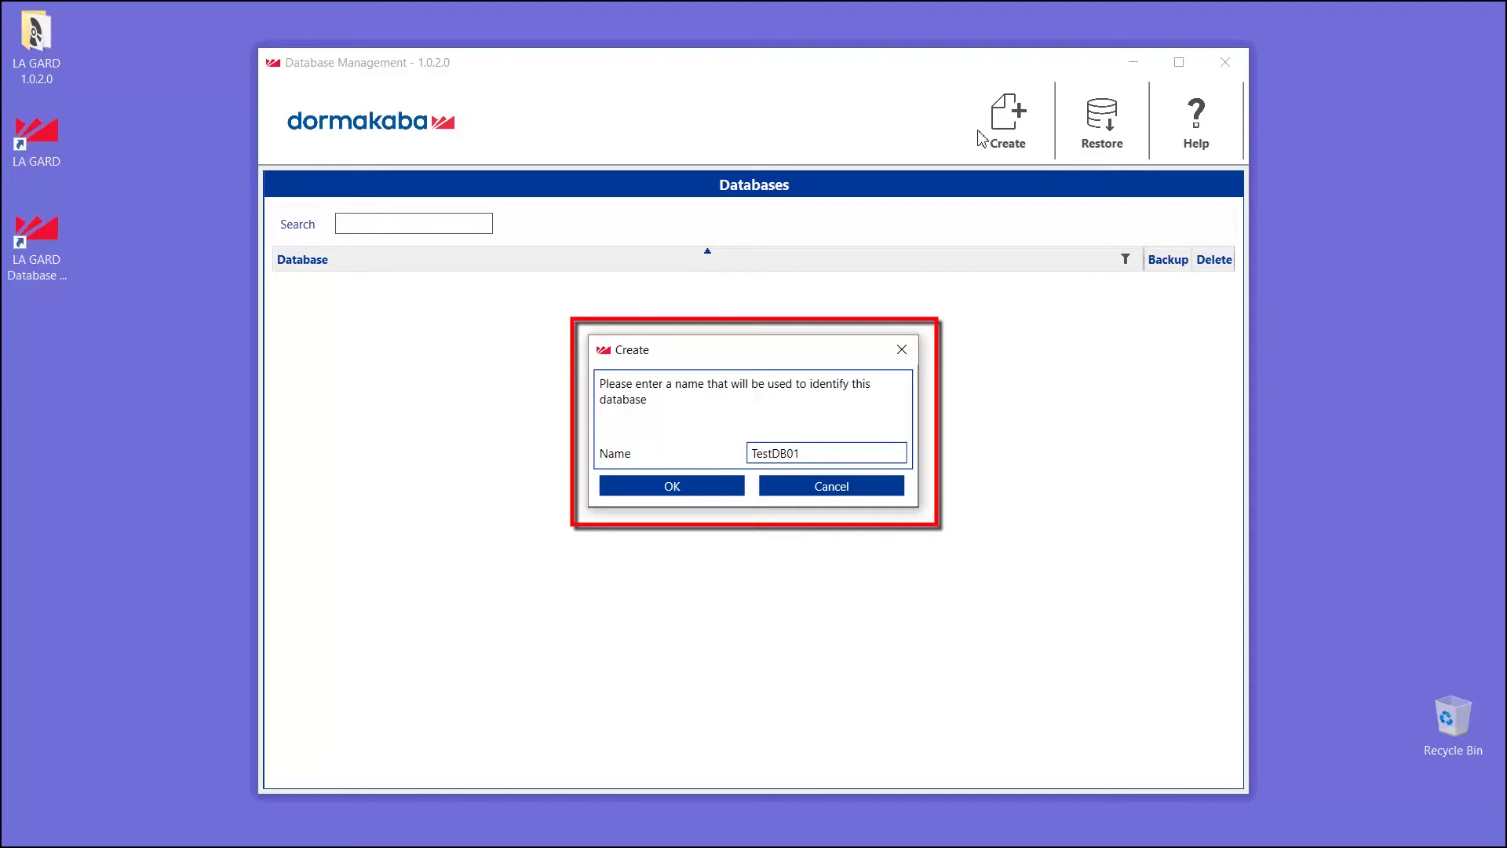
left_click(613, 488)
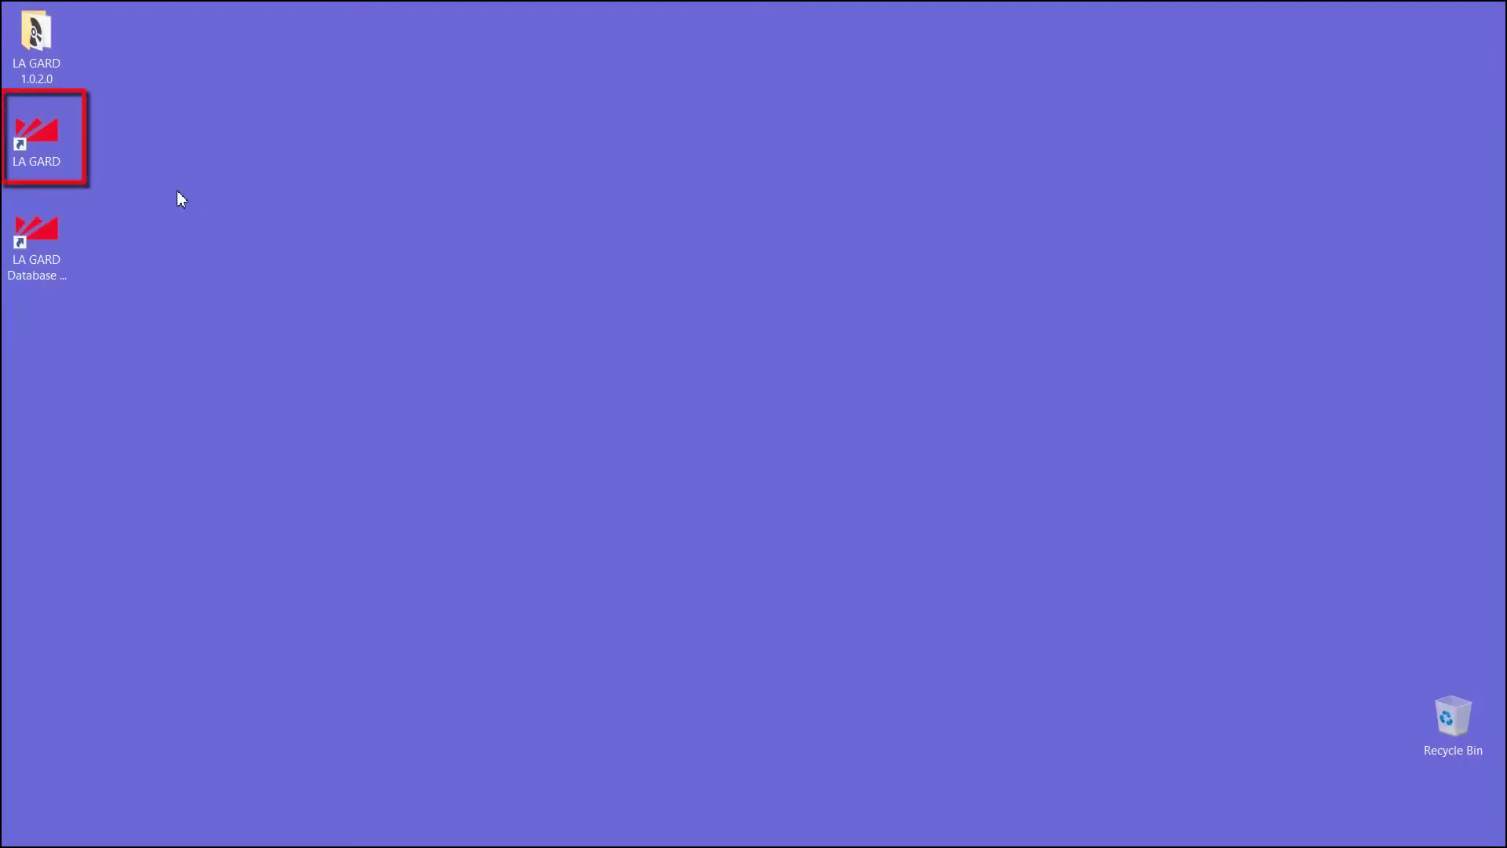
Launch LA GARD and log in to the TestDB01 database with the default password
double_click(44, 129)
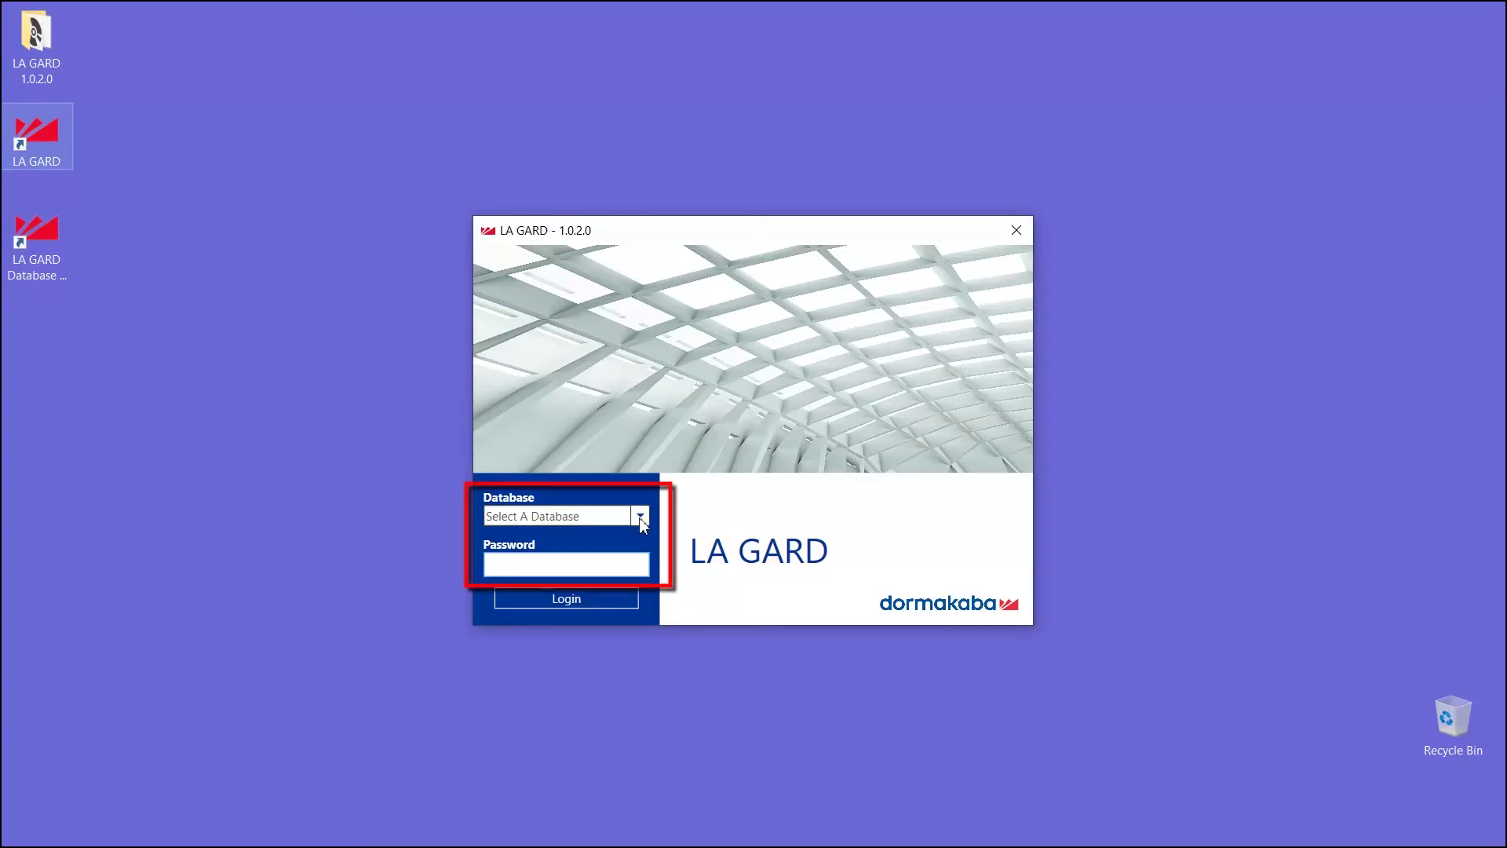
left_click(642, 518)
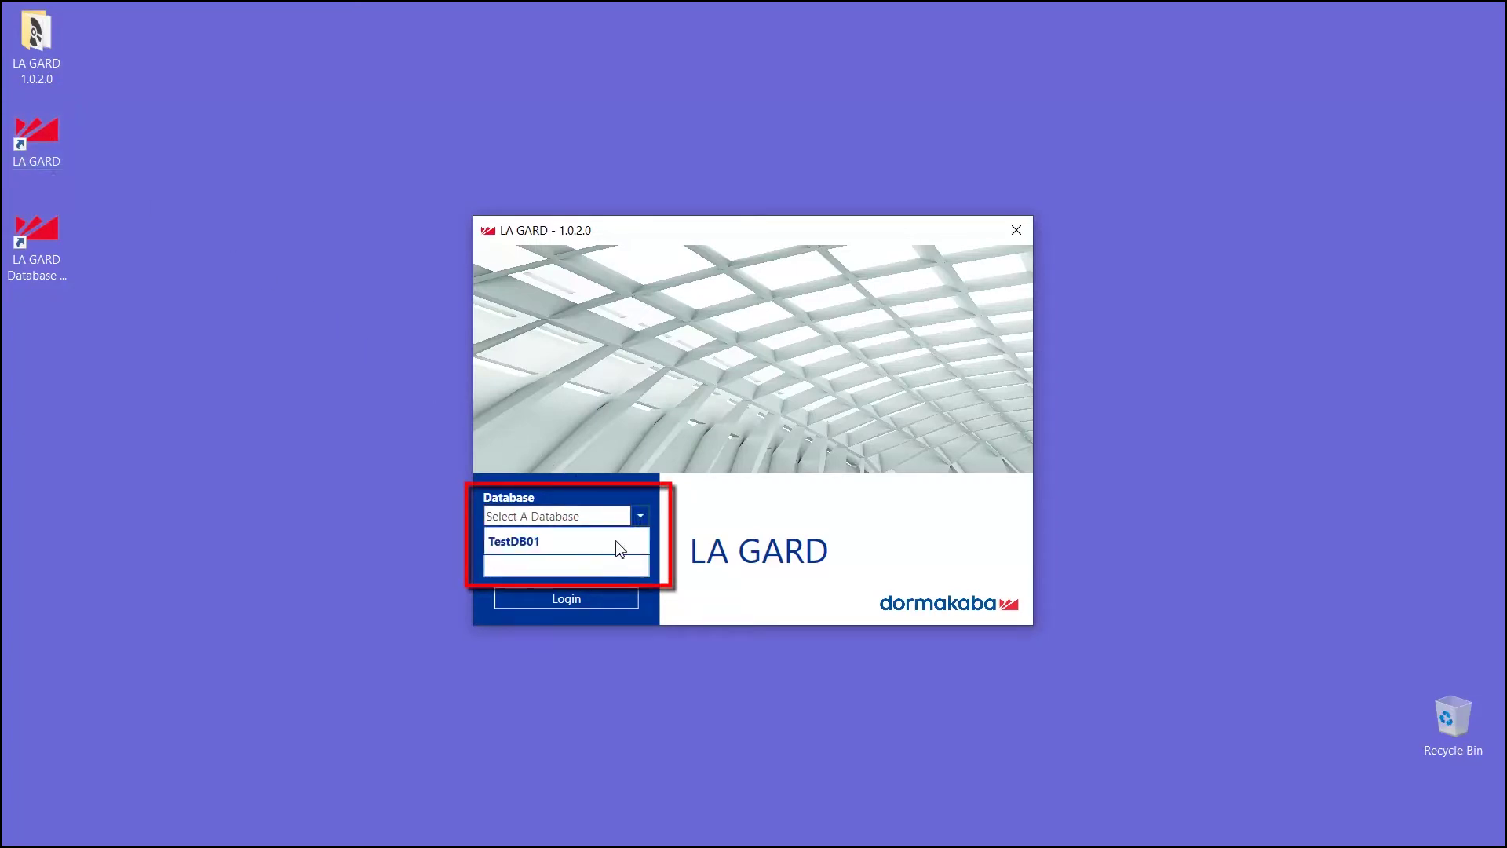
left_click(616, 542)
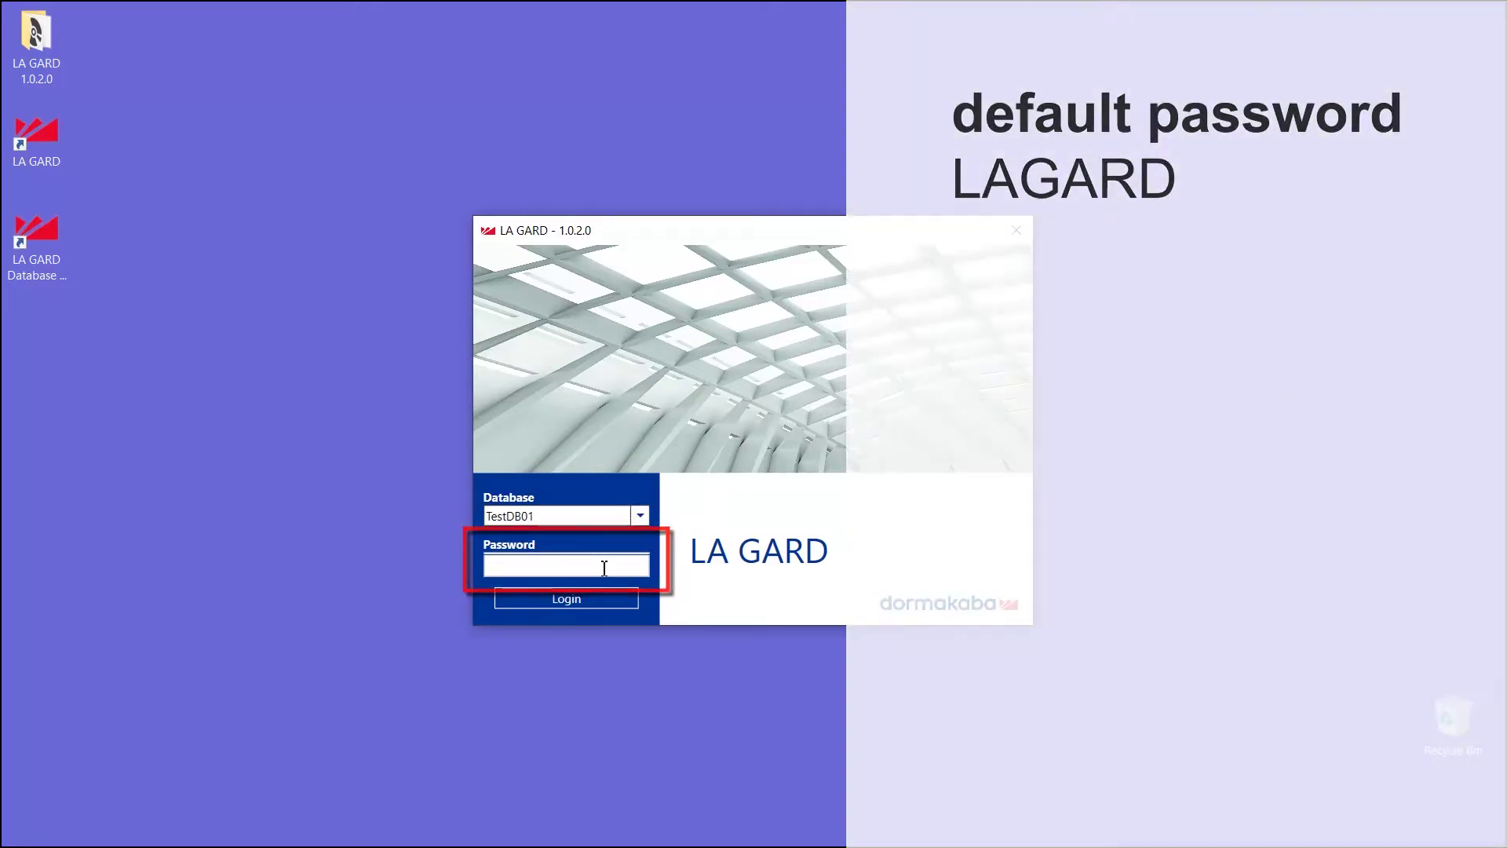
type("LAGARD")
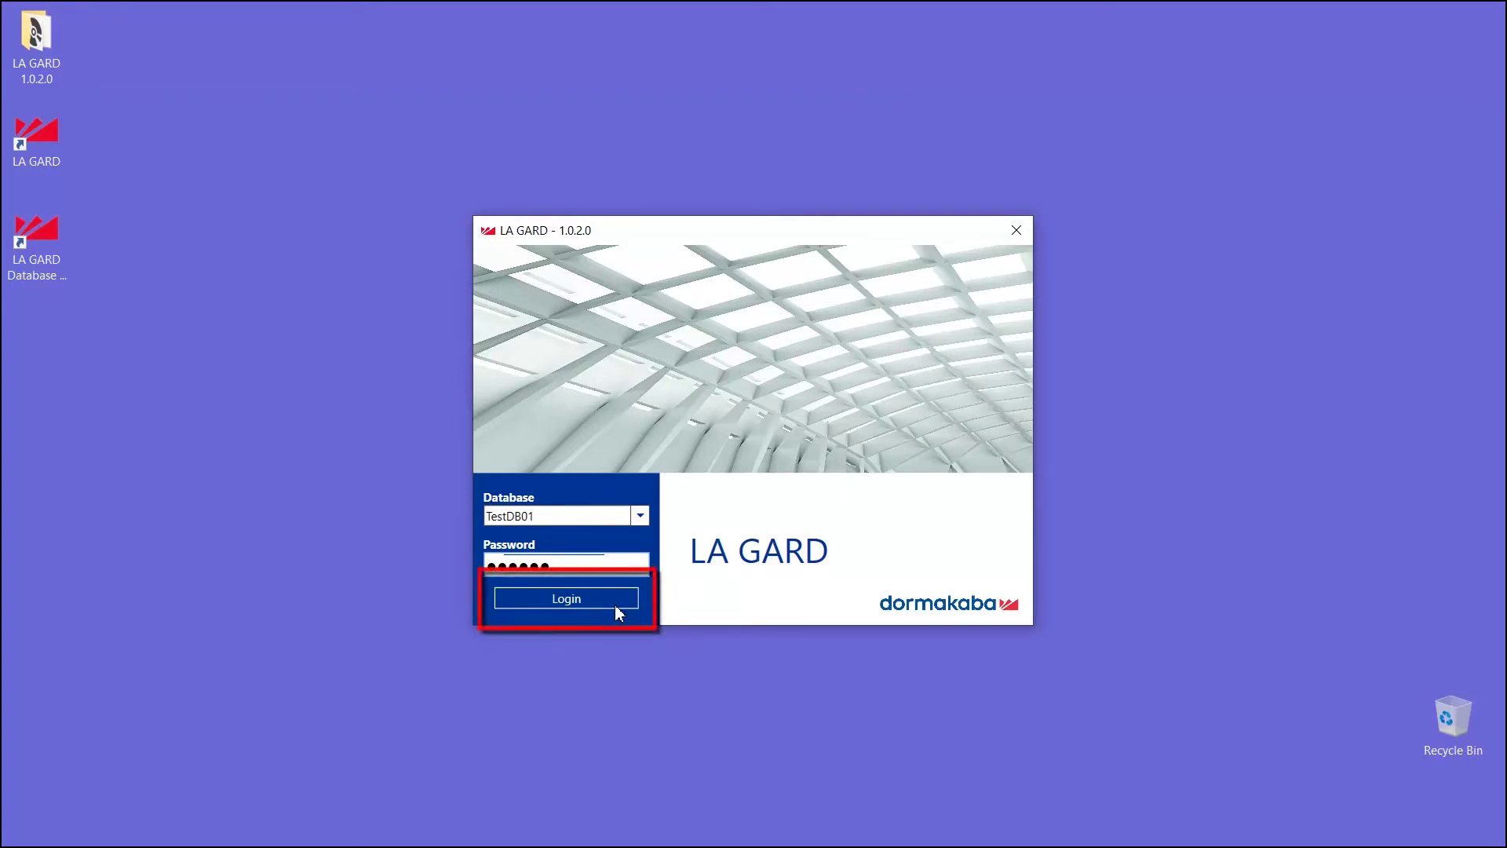
left_click(615, 605)
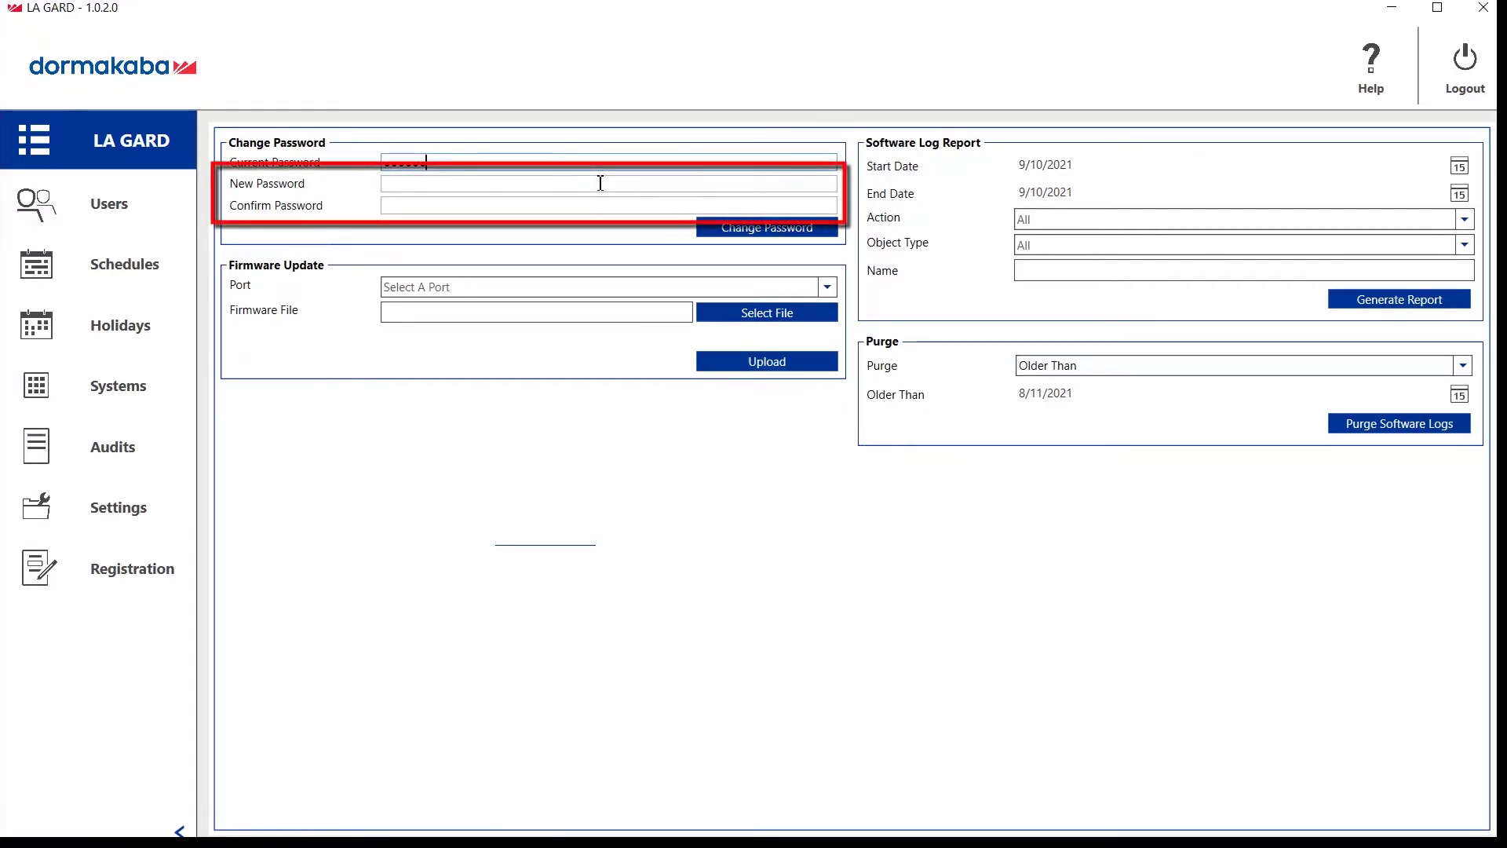
Enter and confirm the new administrator password, apply it, and dismiss the success message
left_click(600, 182)
type("********")
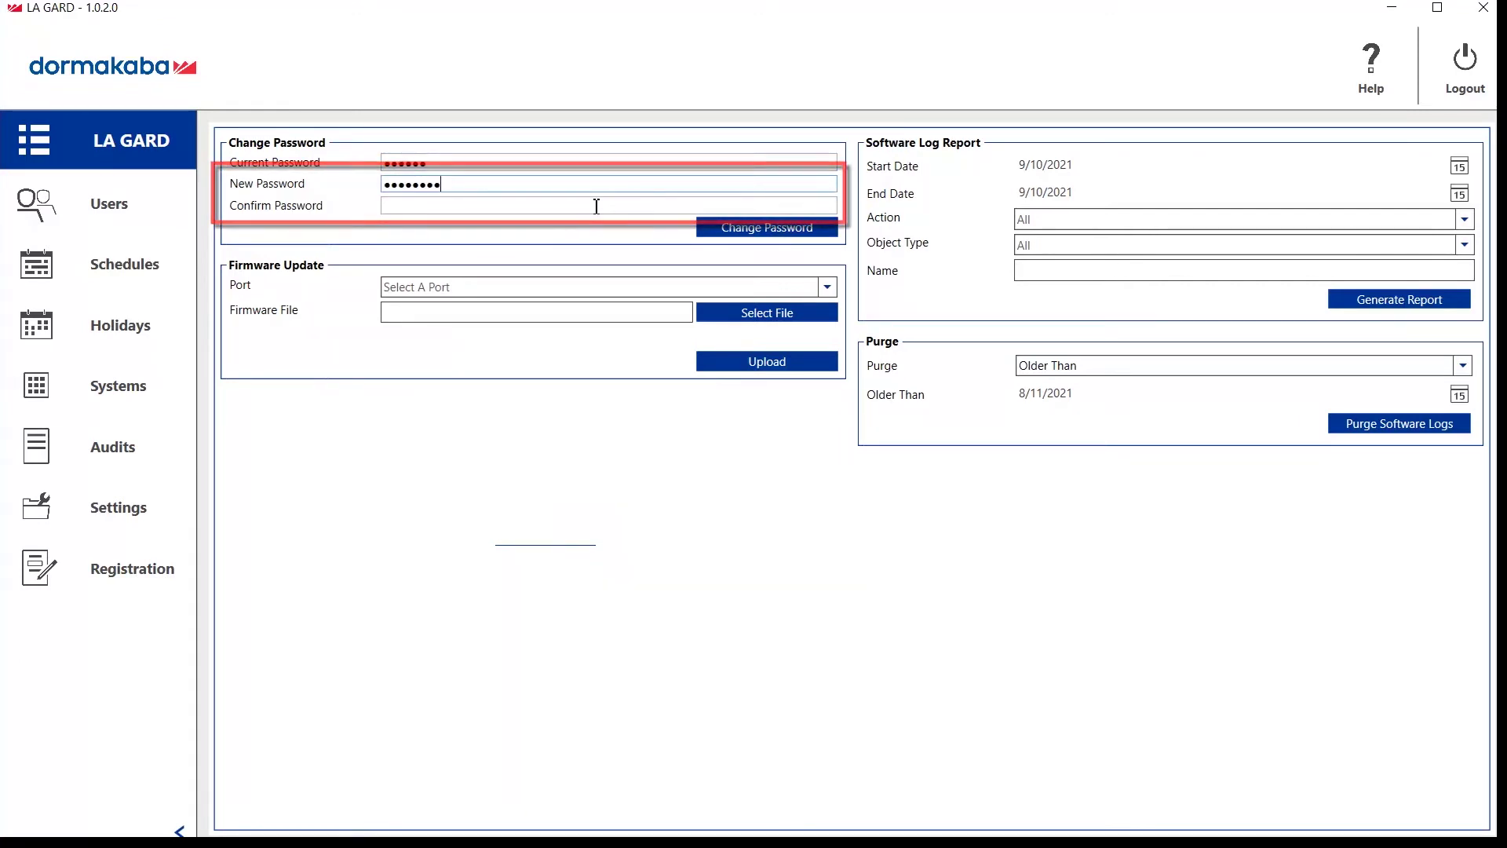
left_click(596, 206)
type("********")
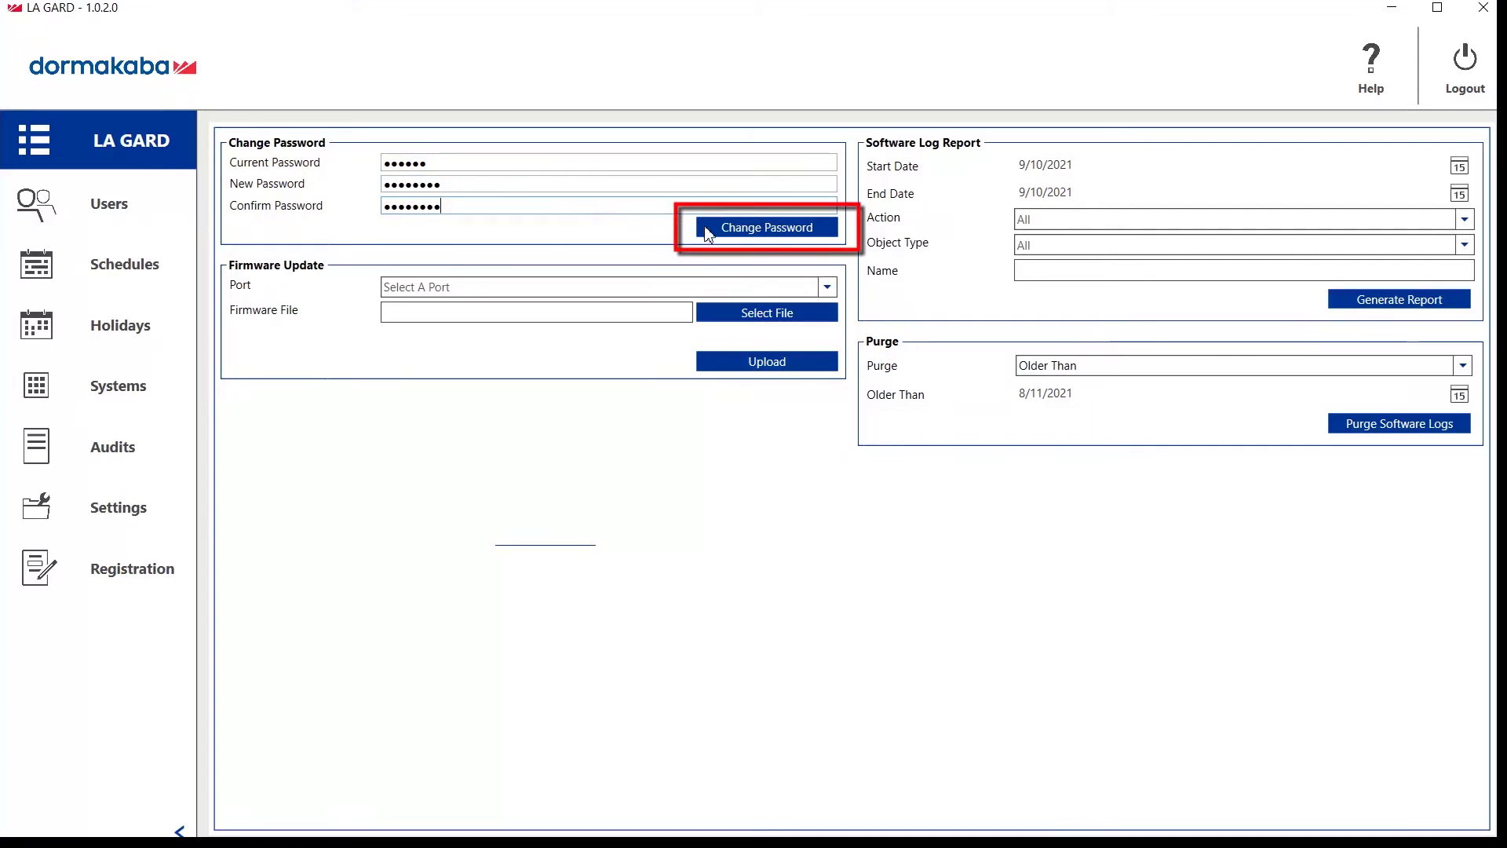
left_click(705, 231)
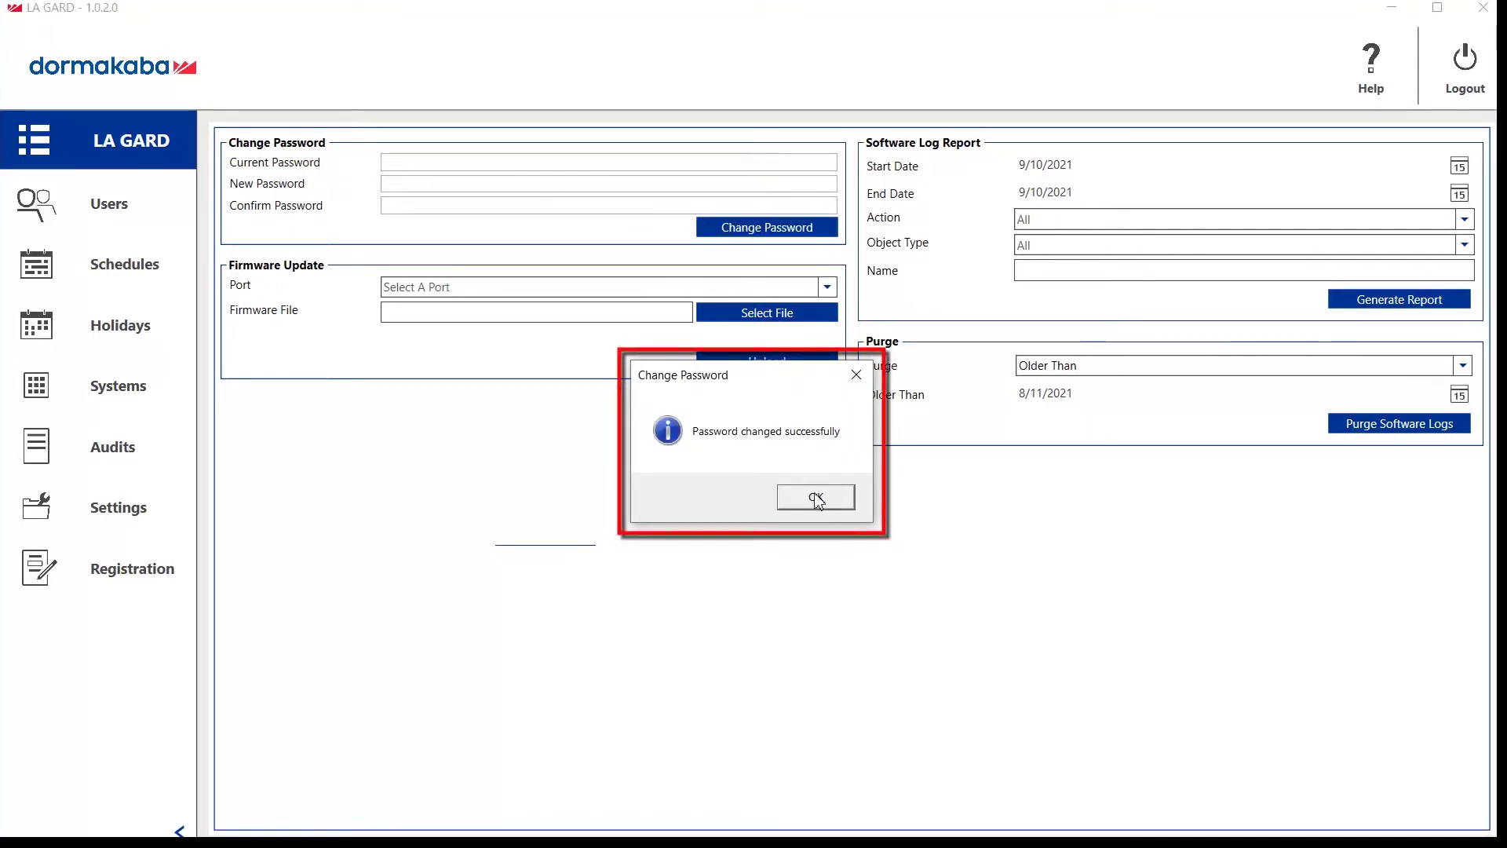
left_click(817, 499)
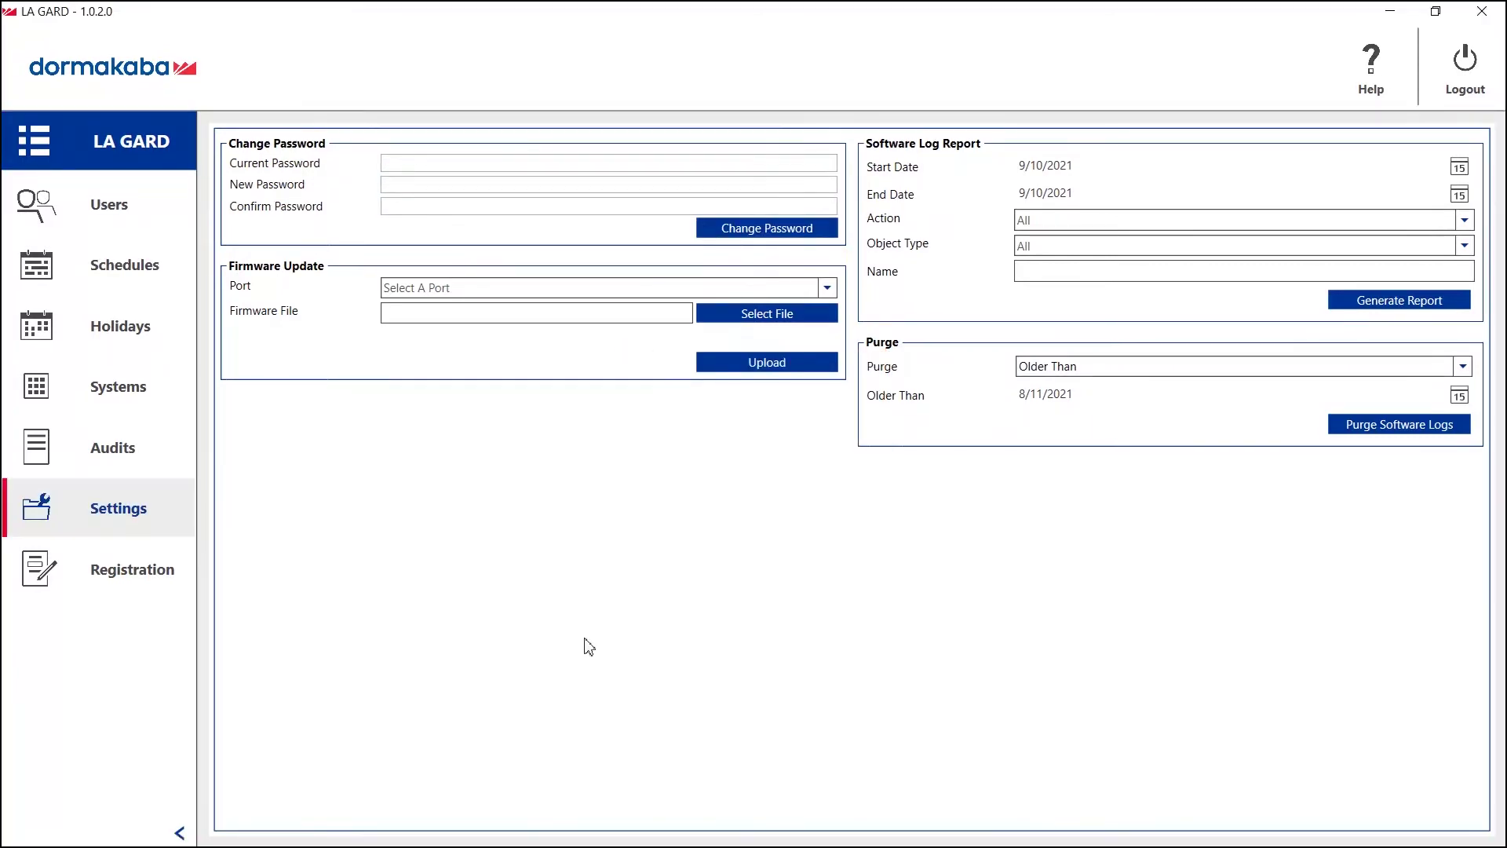
left_click(106, 585)
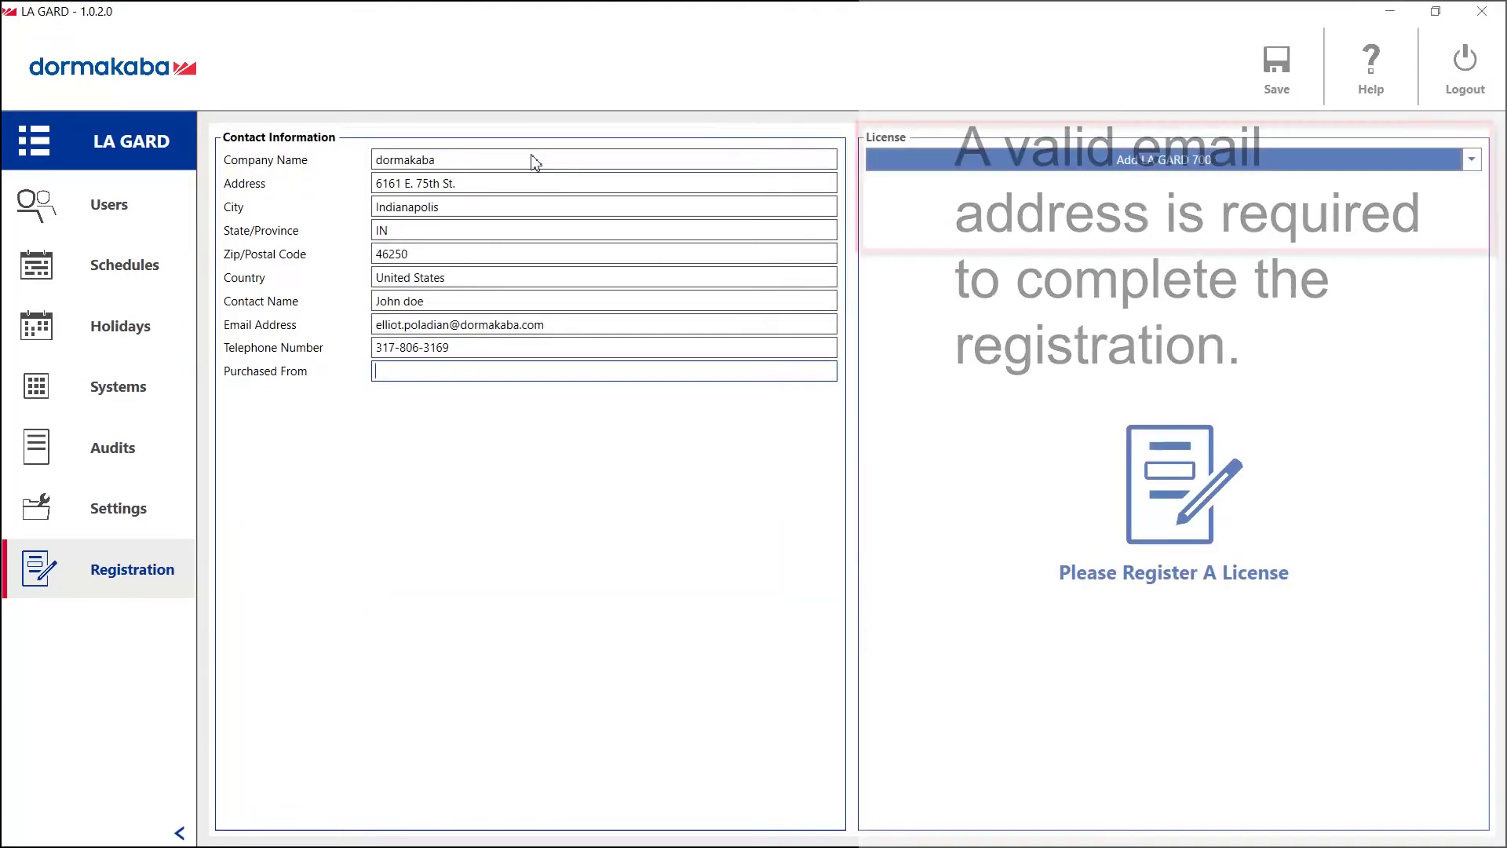
left_click(1472, 165)
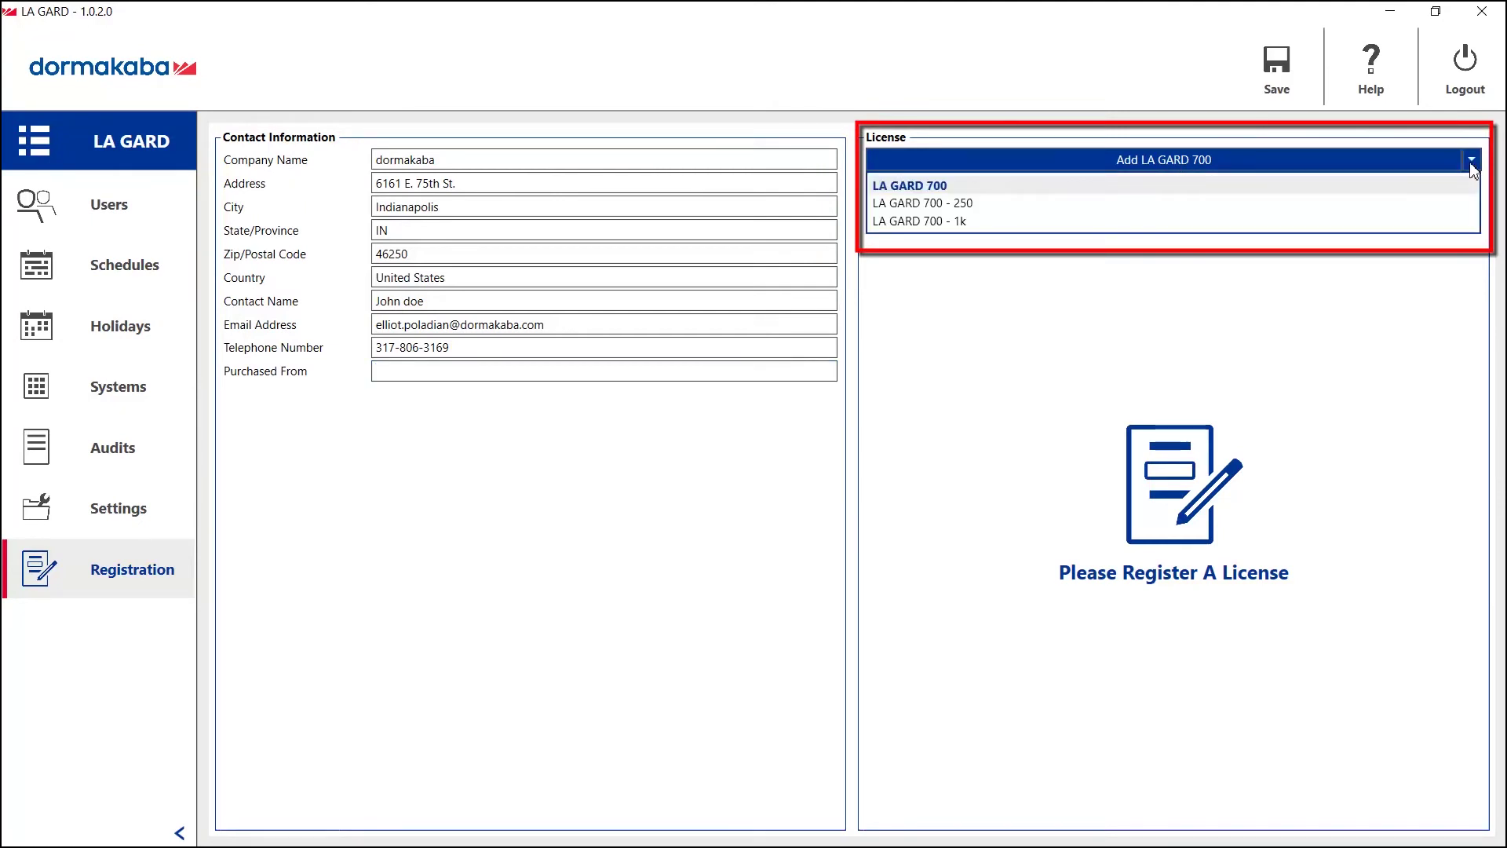
left_click(1050, 191)
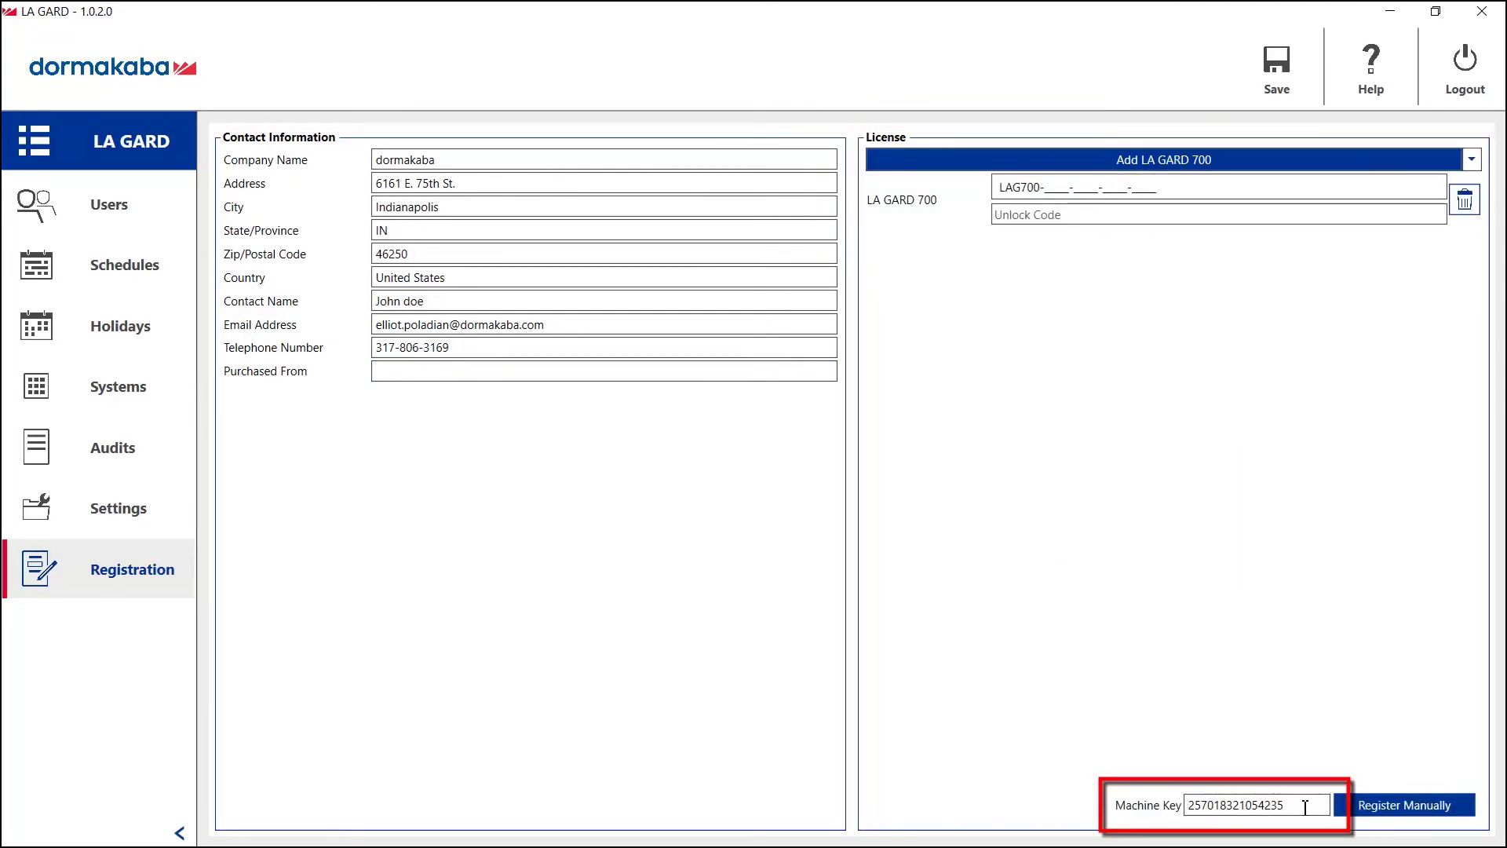
left_click_drag(1305, 807, 1185, 815)
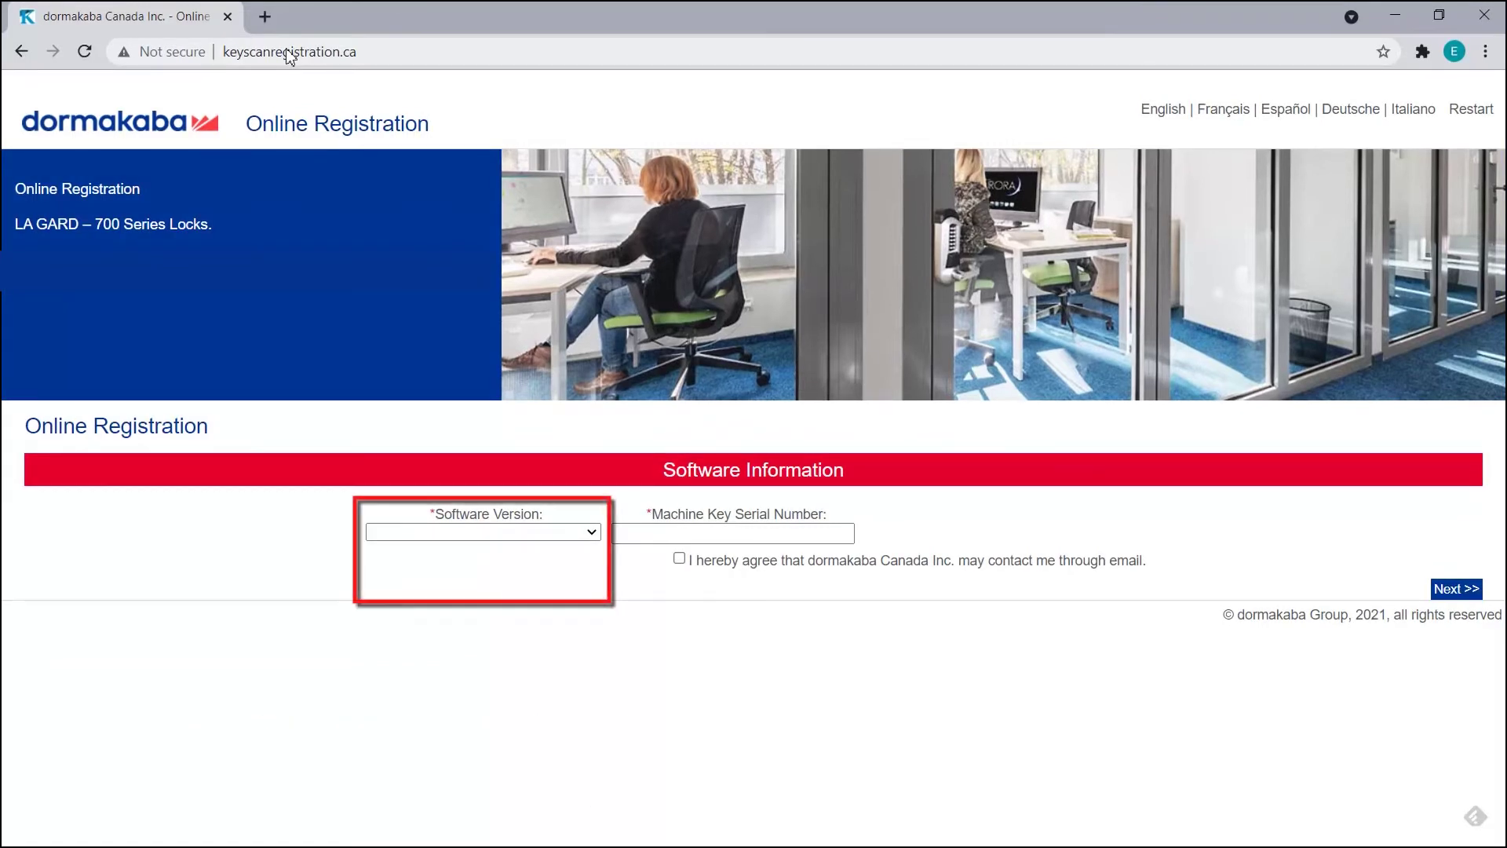
left_click(593, 538)
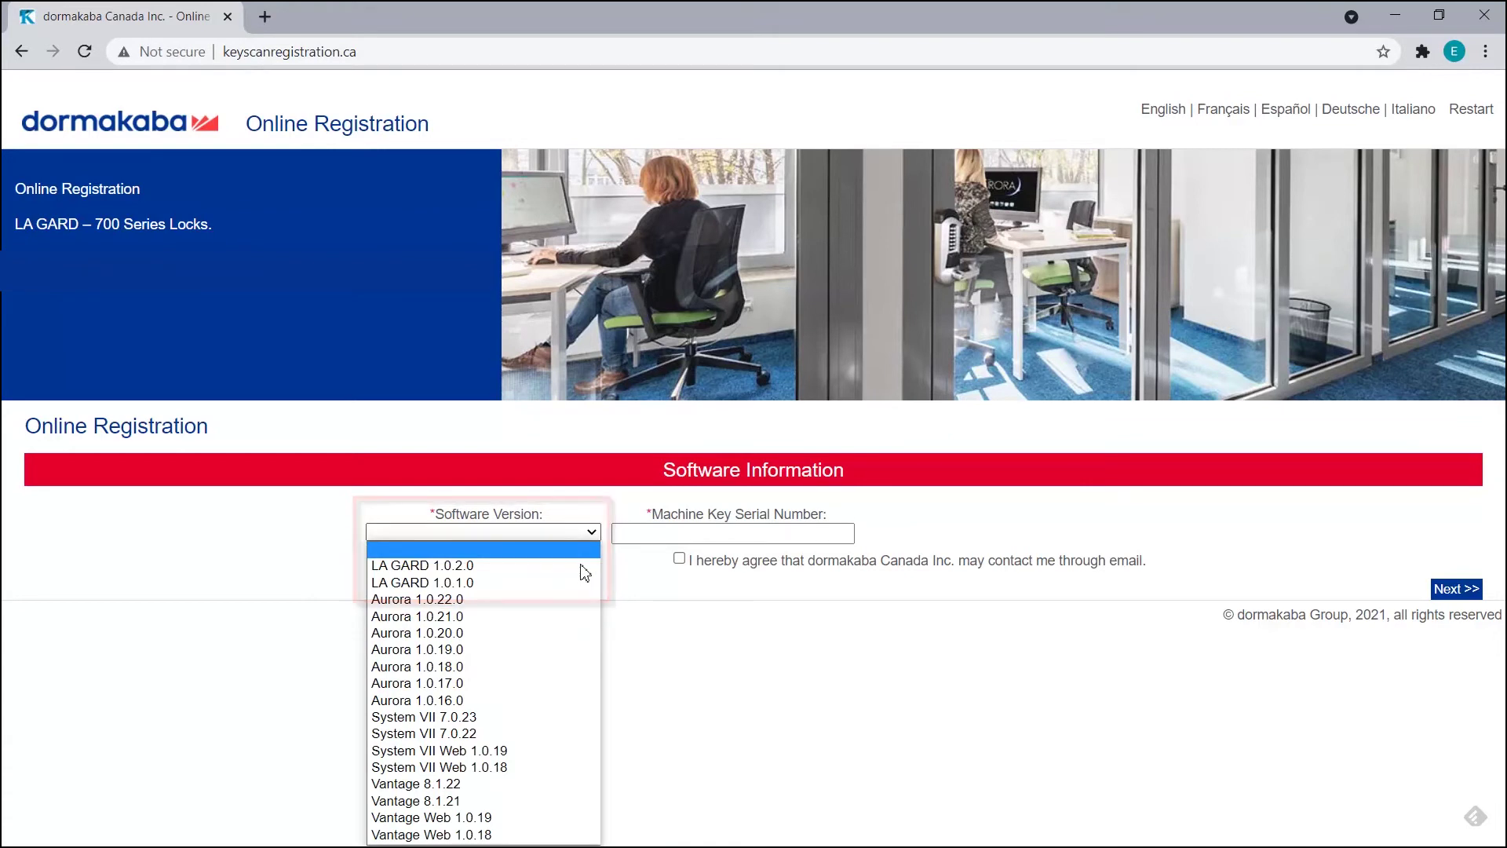
left_click(581, 565)
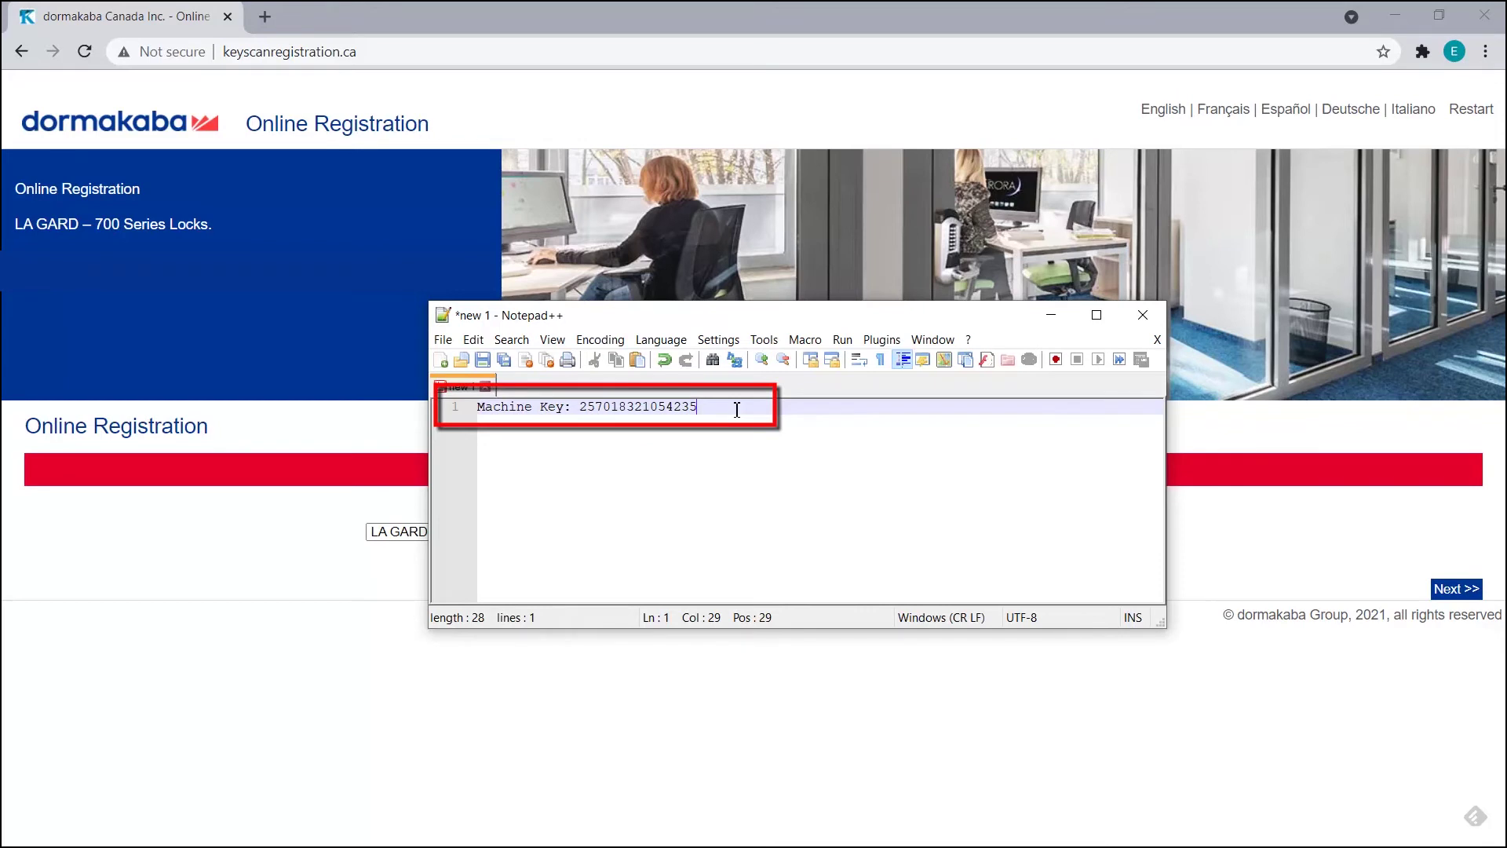
left_click_drag(736, 408, 581, 408)
key("ctrl+c")
left_click(1049, 315)
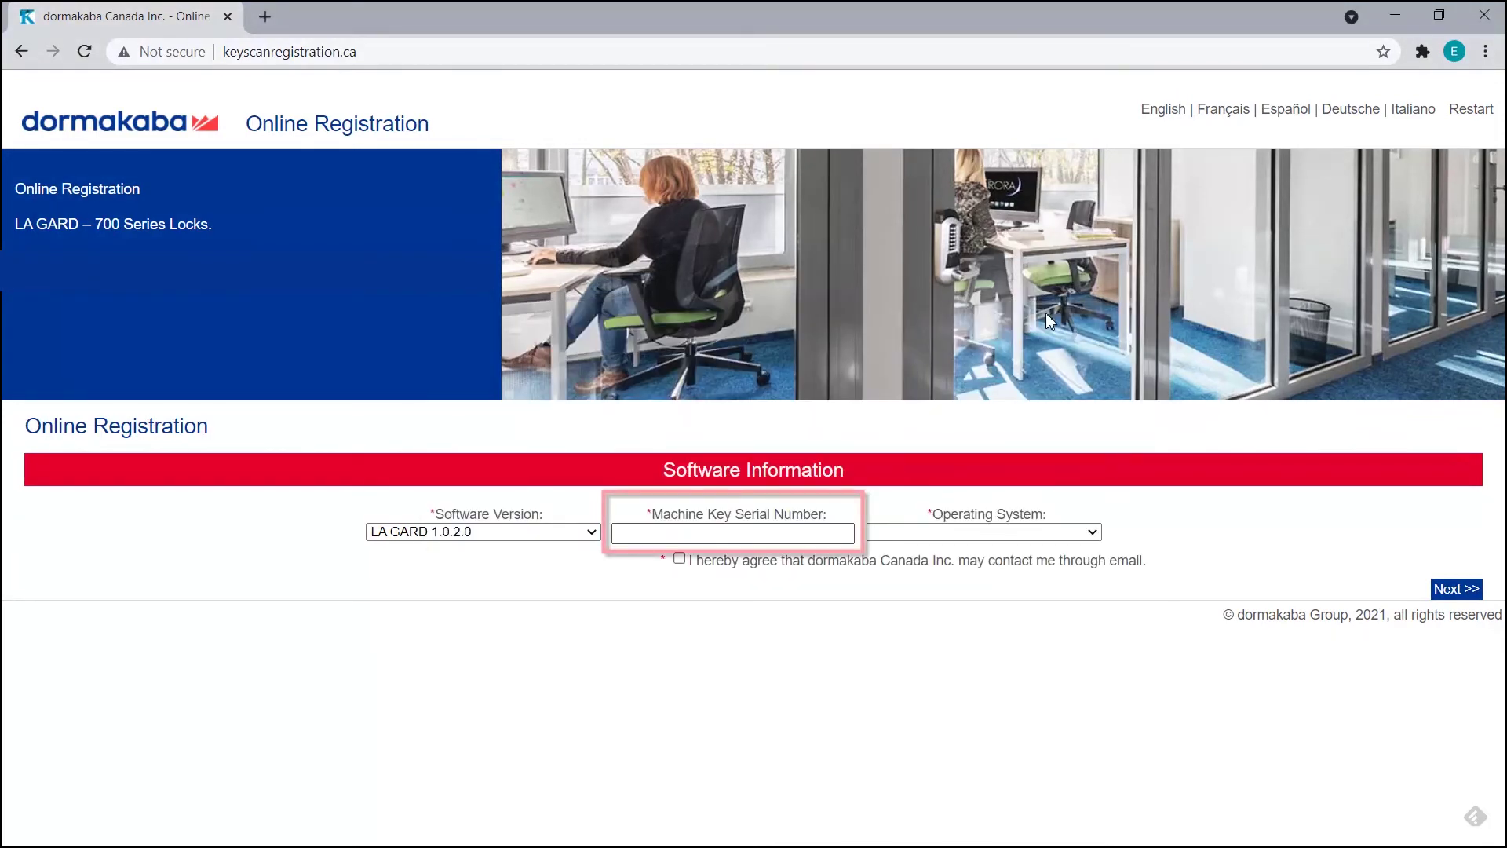
left_click(805, 538)
key("ctrl+v")
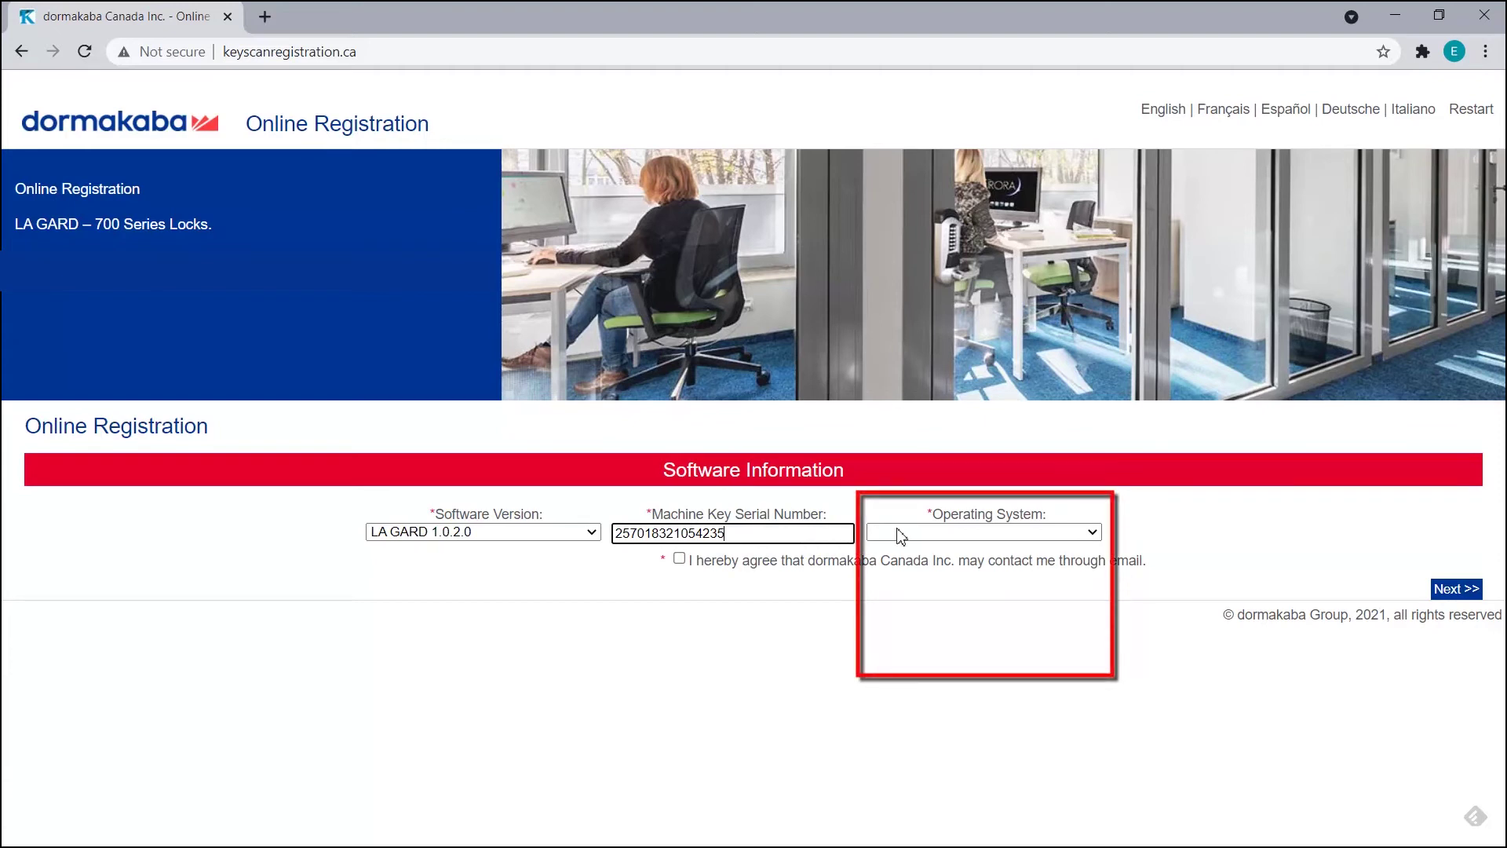
Select Windows 10 Professional/Enterprise, accept email contact, and submit the software information
left_click(899, 536)
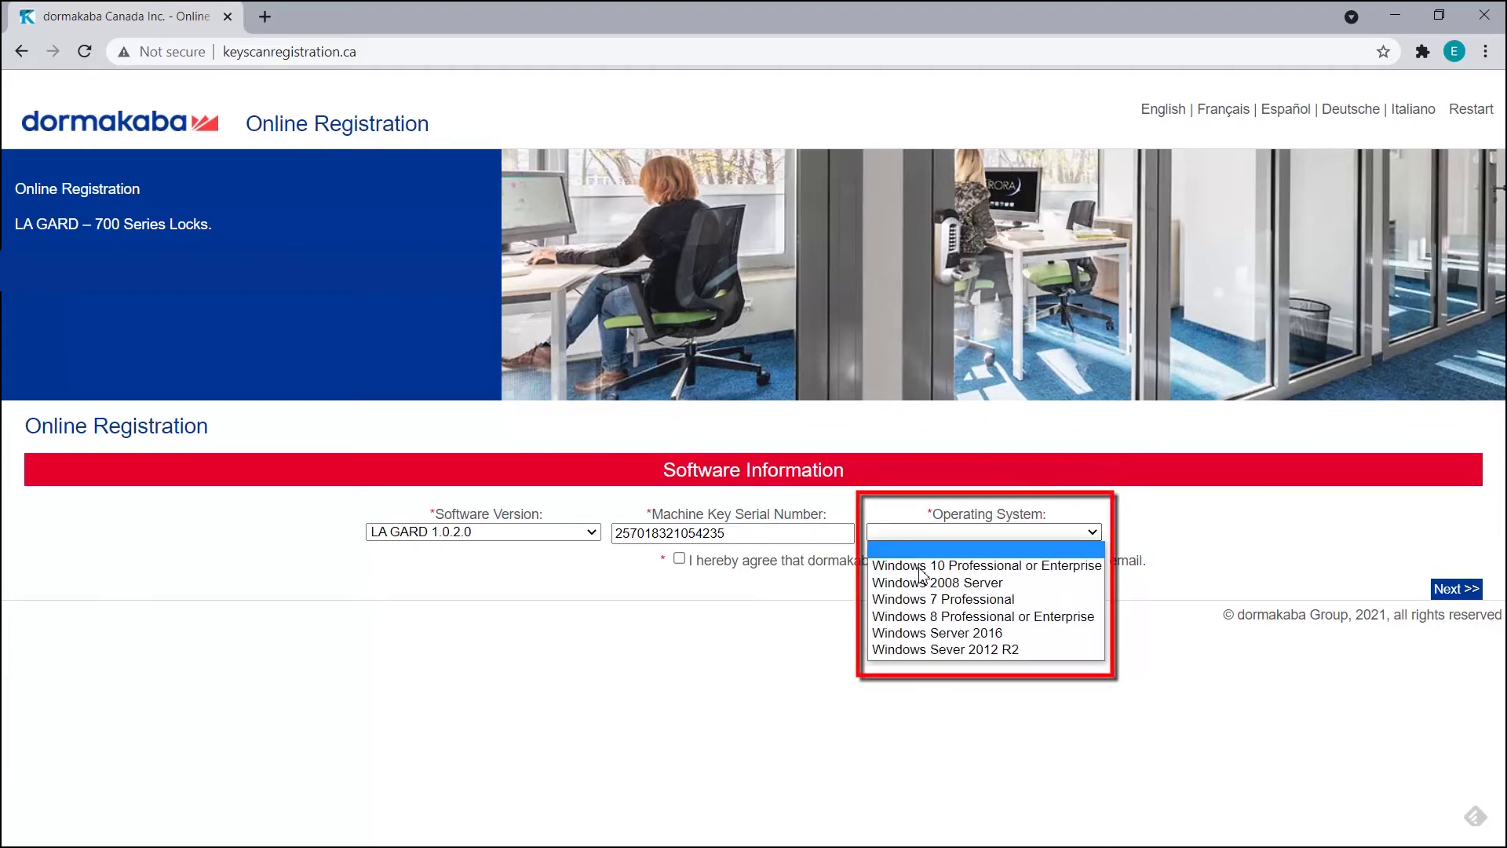
left_click(923, 567)
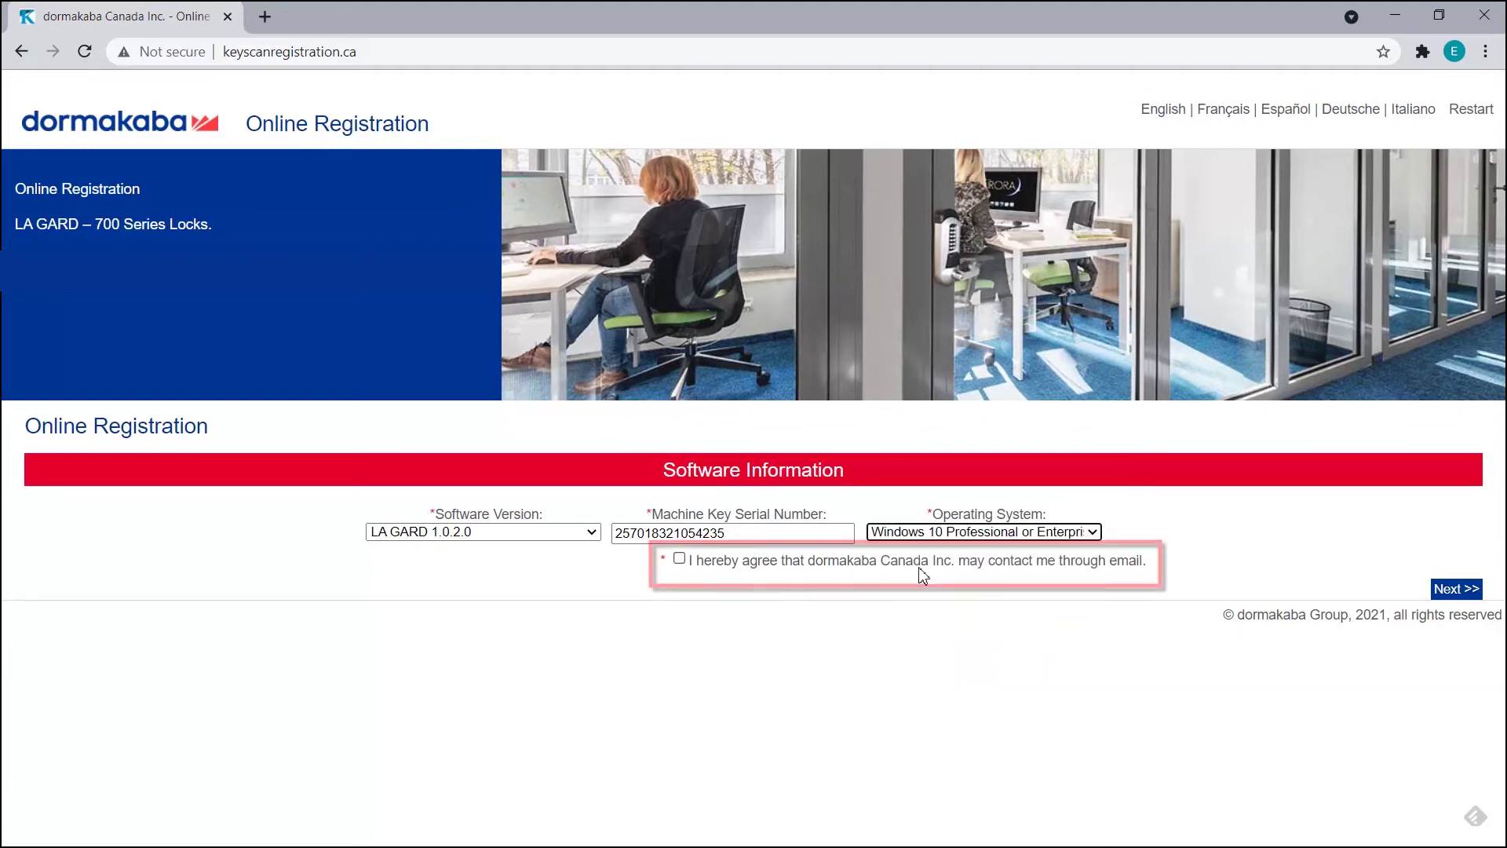
left_click(682, 562)
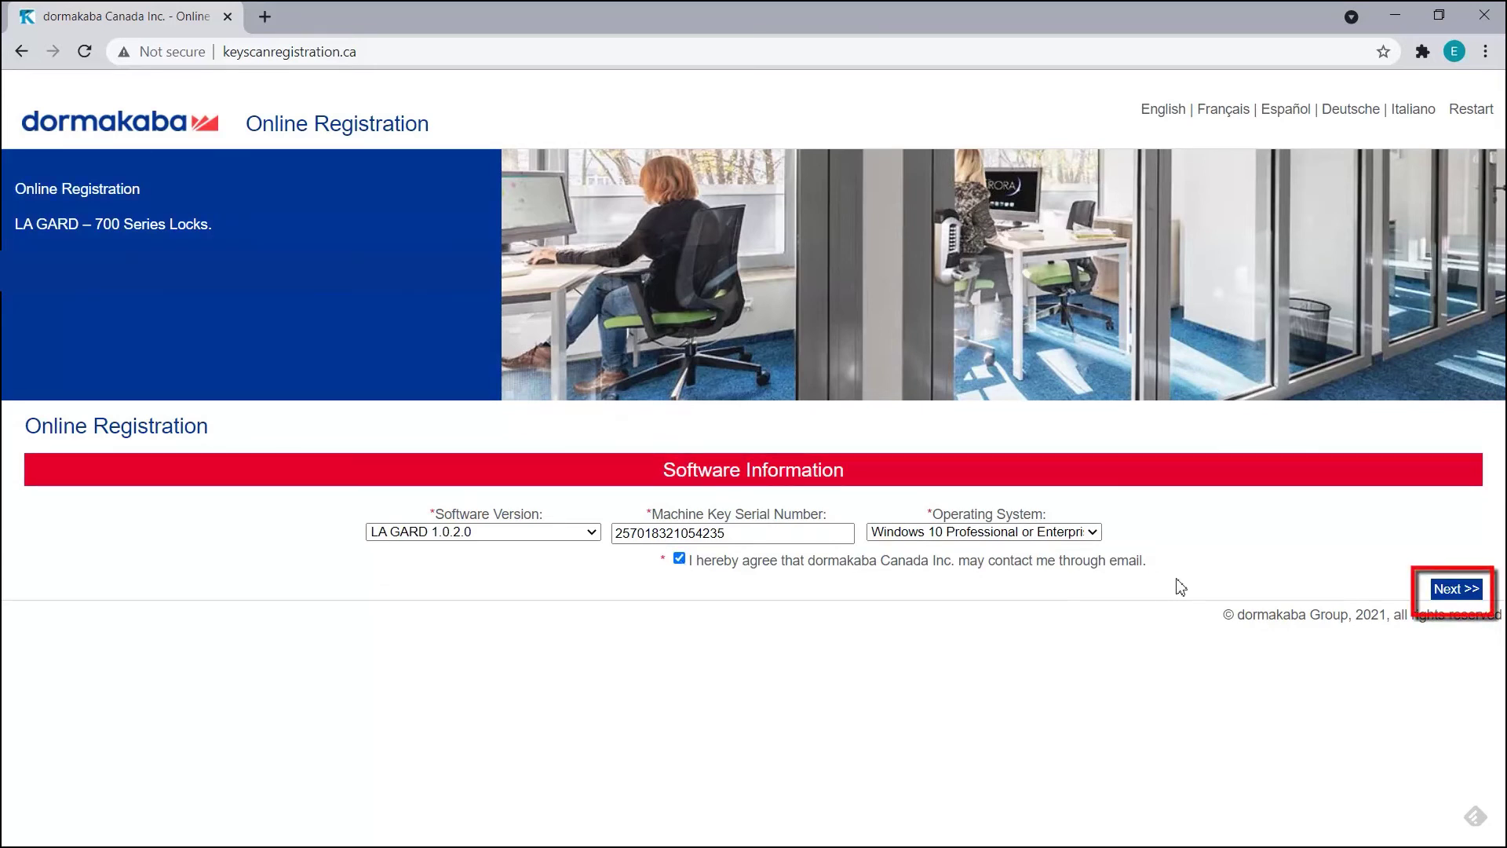
left_click(1447, 592)
scroll(1499, 526, "down", 3)
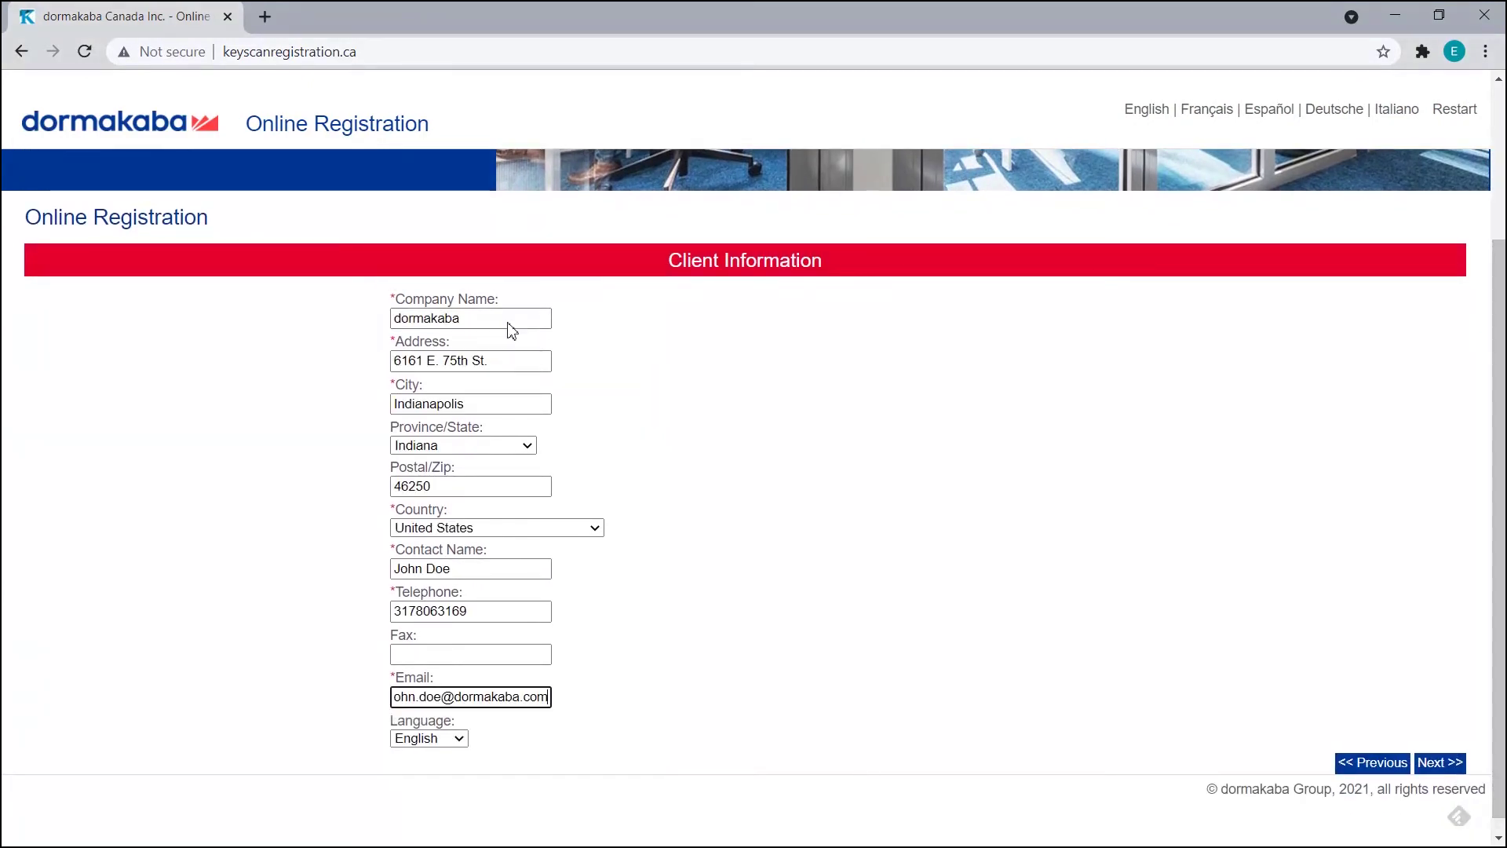
Submit the client information and add a LAGARD 700 license row
left_click(1430, 764)
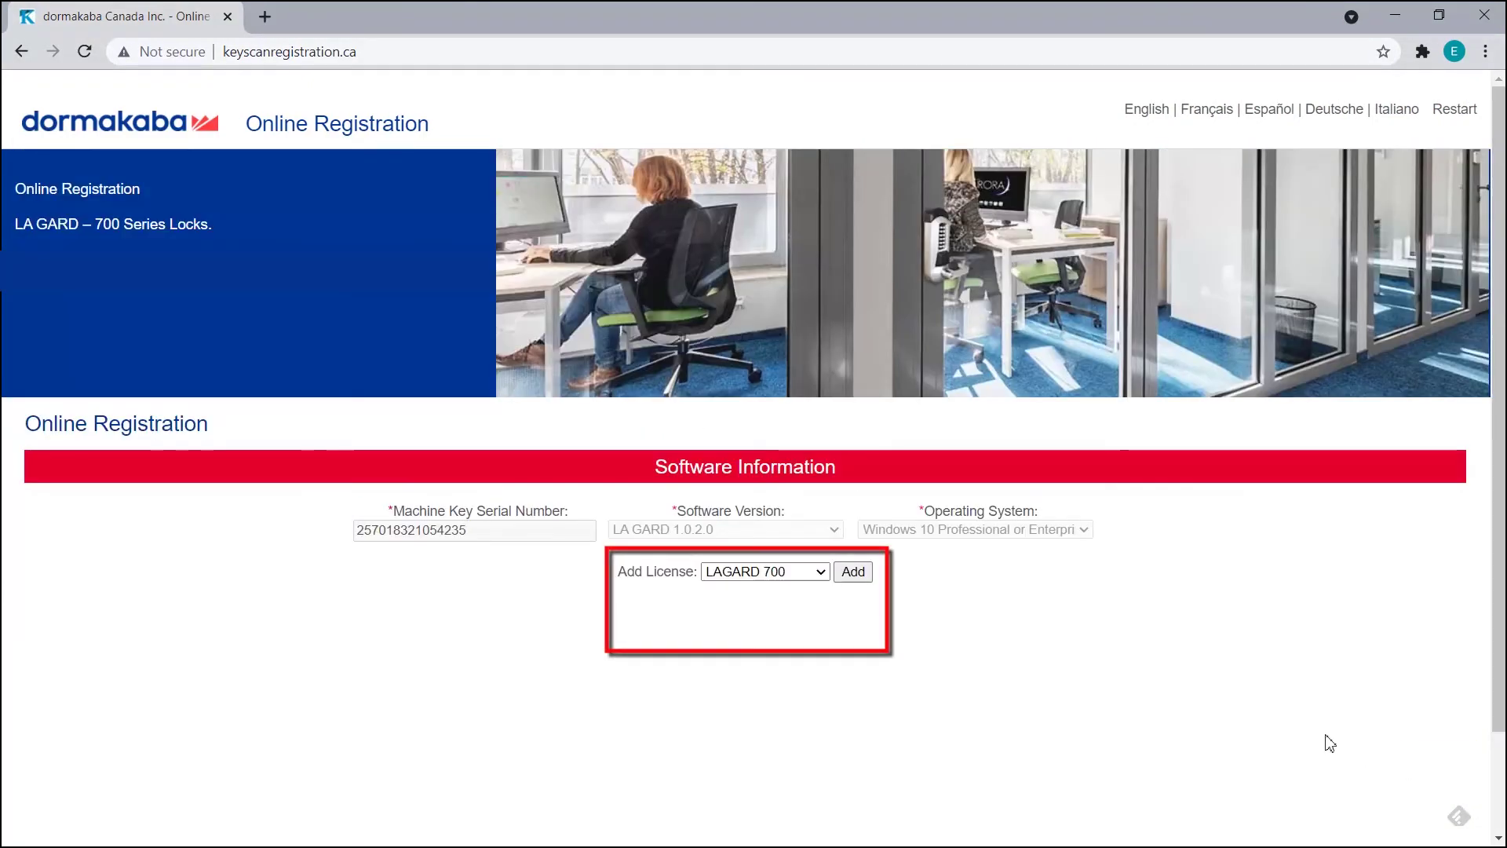
left_click(818, 572)
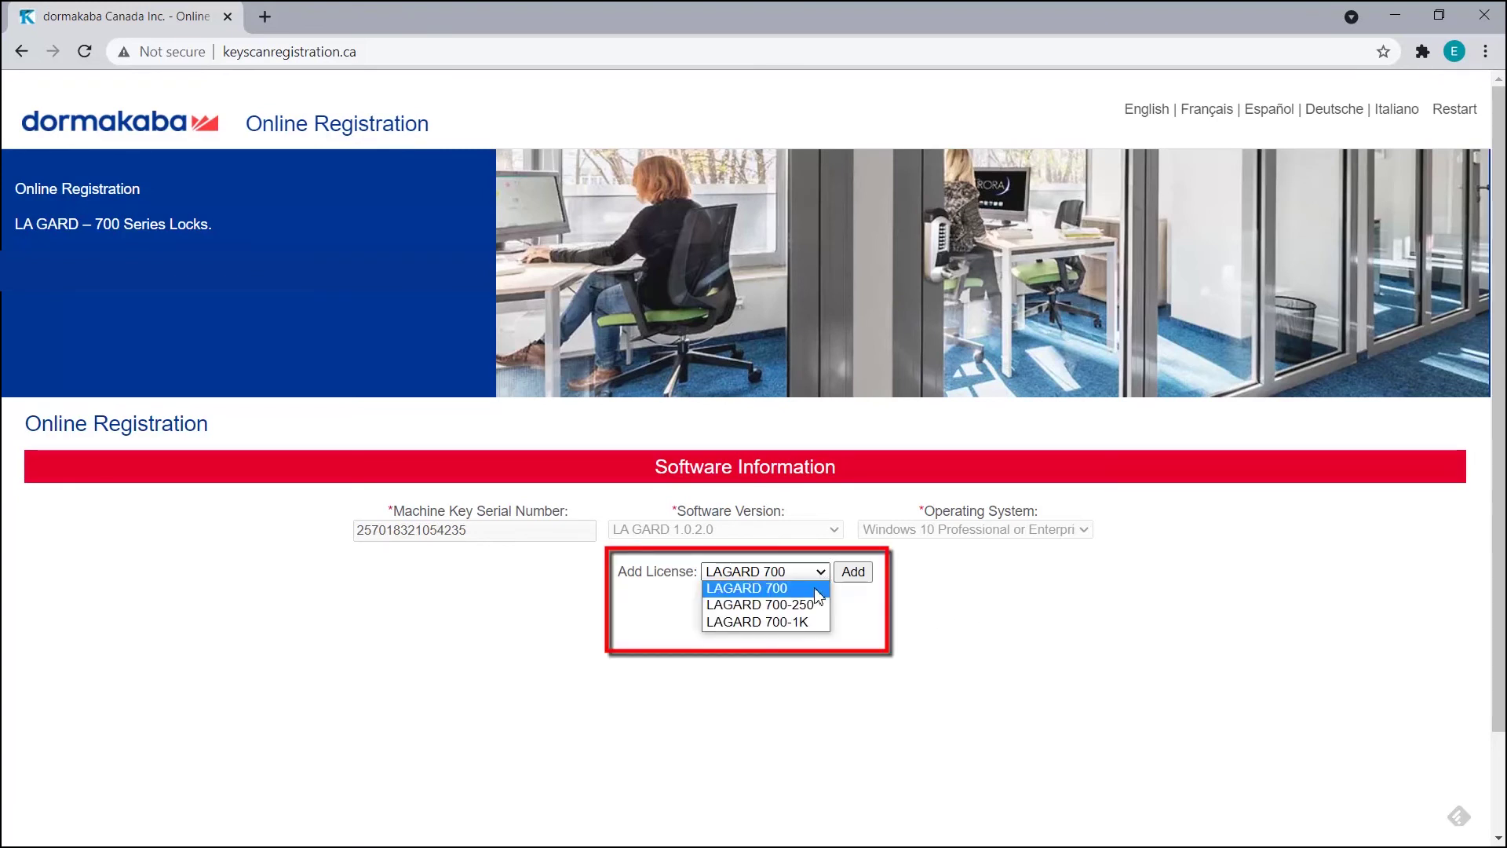
left_click(816, 588)
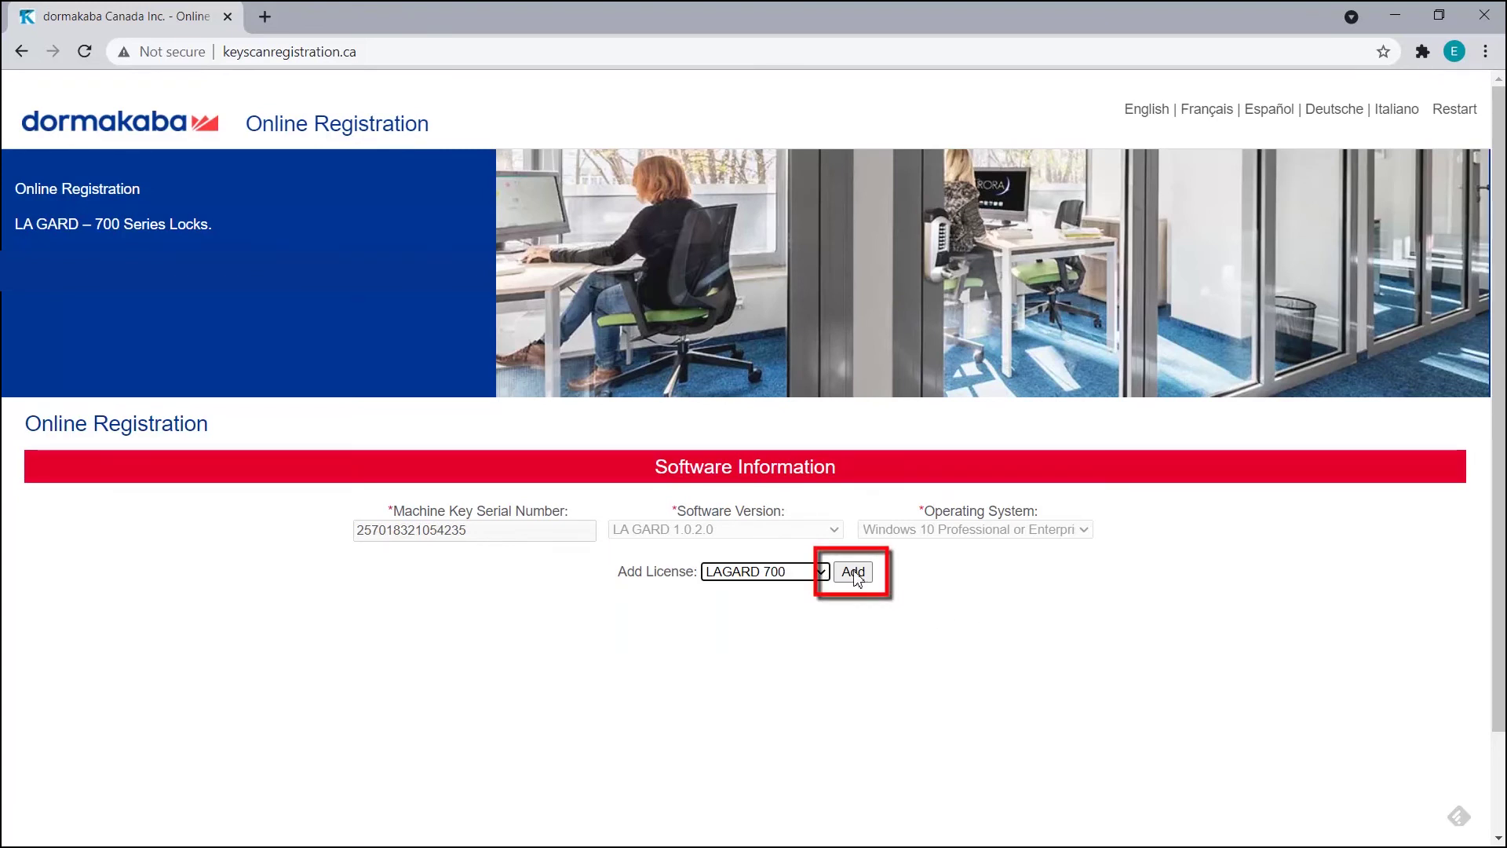
left_click(853, 571)
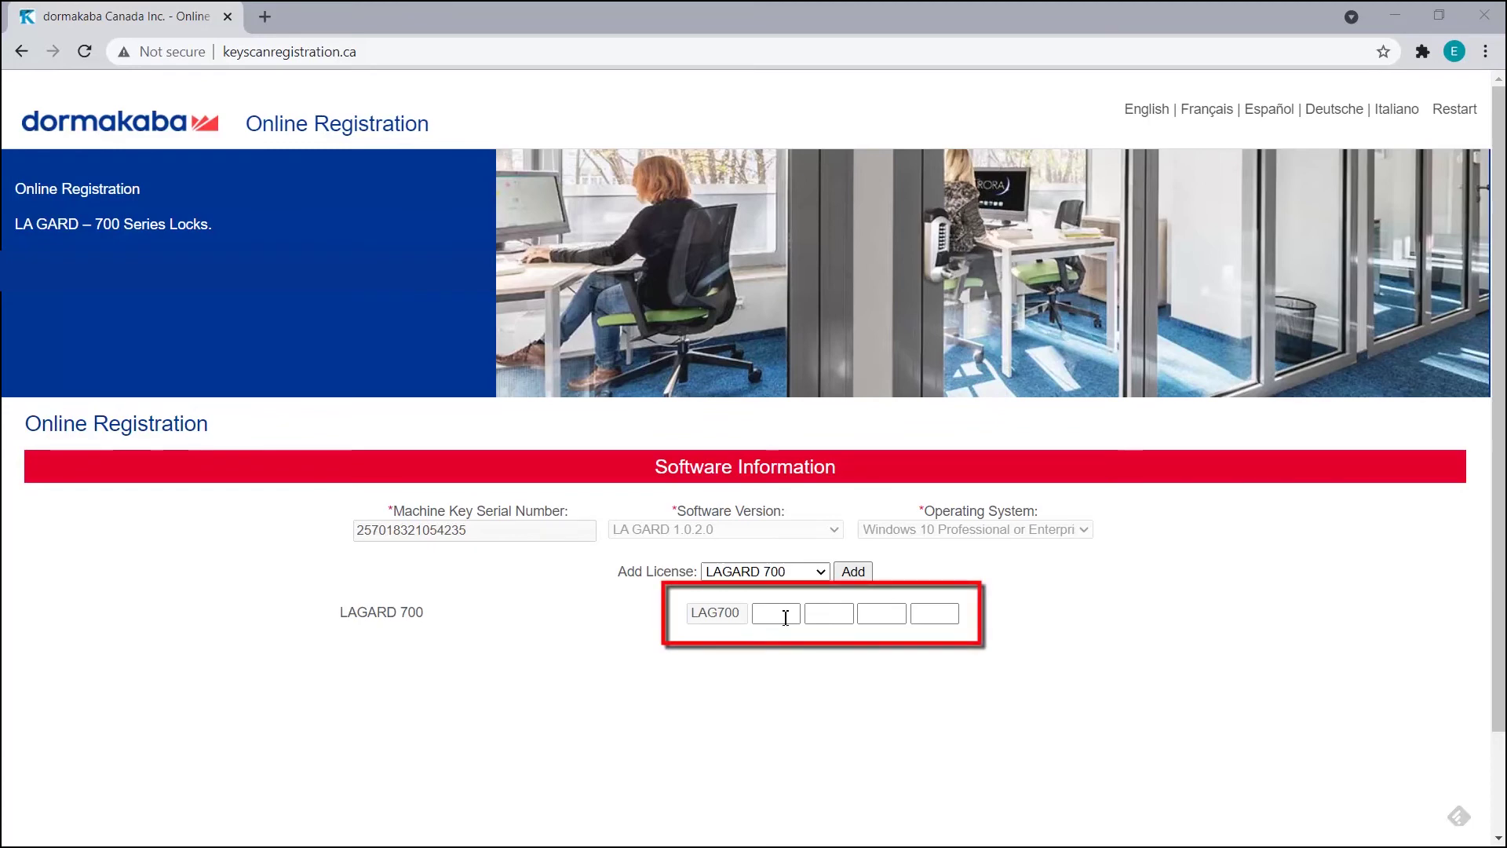
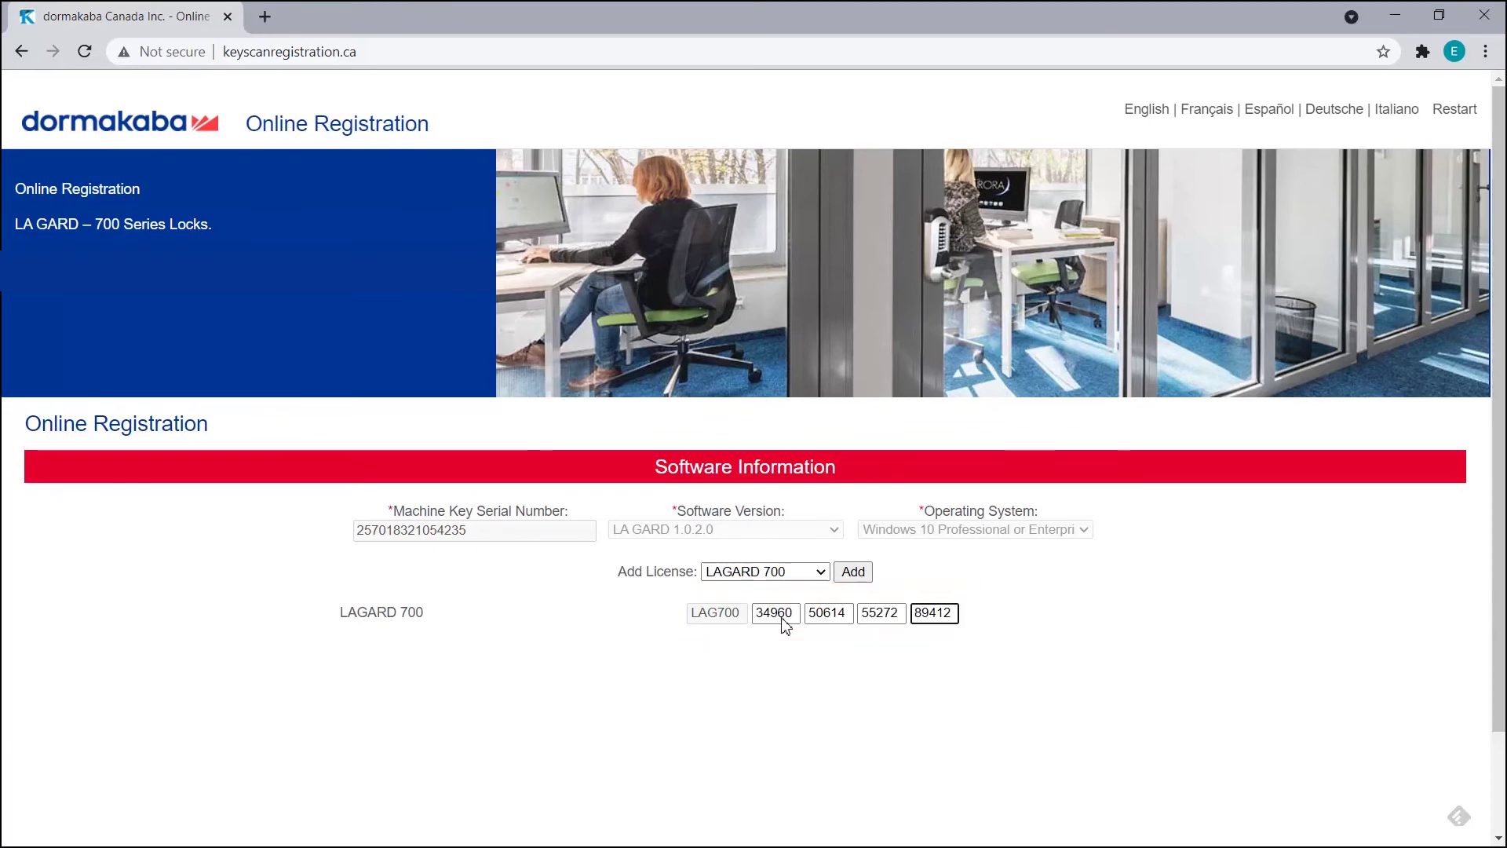
scroll(1496, 620, "down", 1)
scroll(1496, 621, "down", 1)
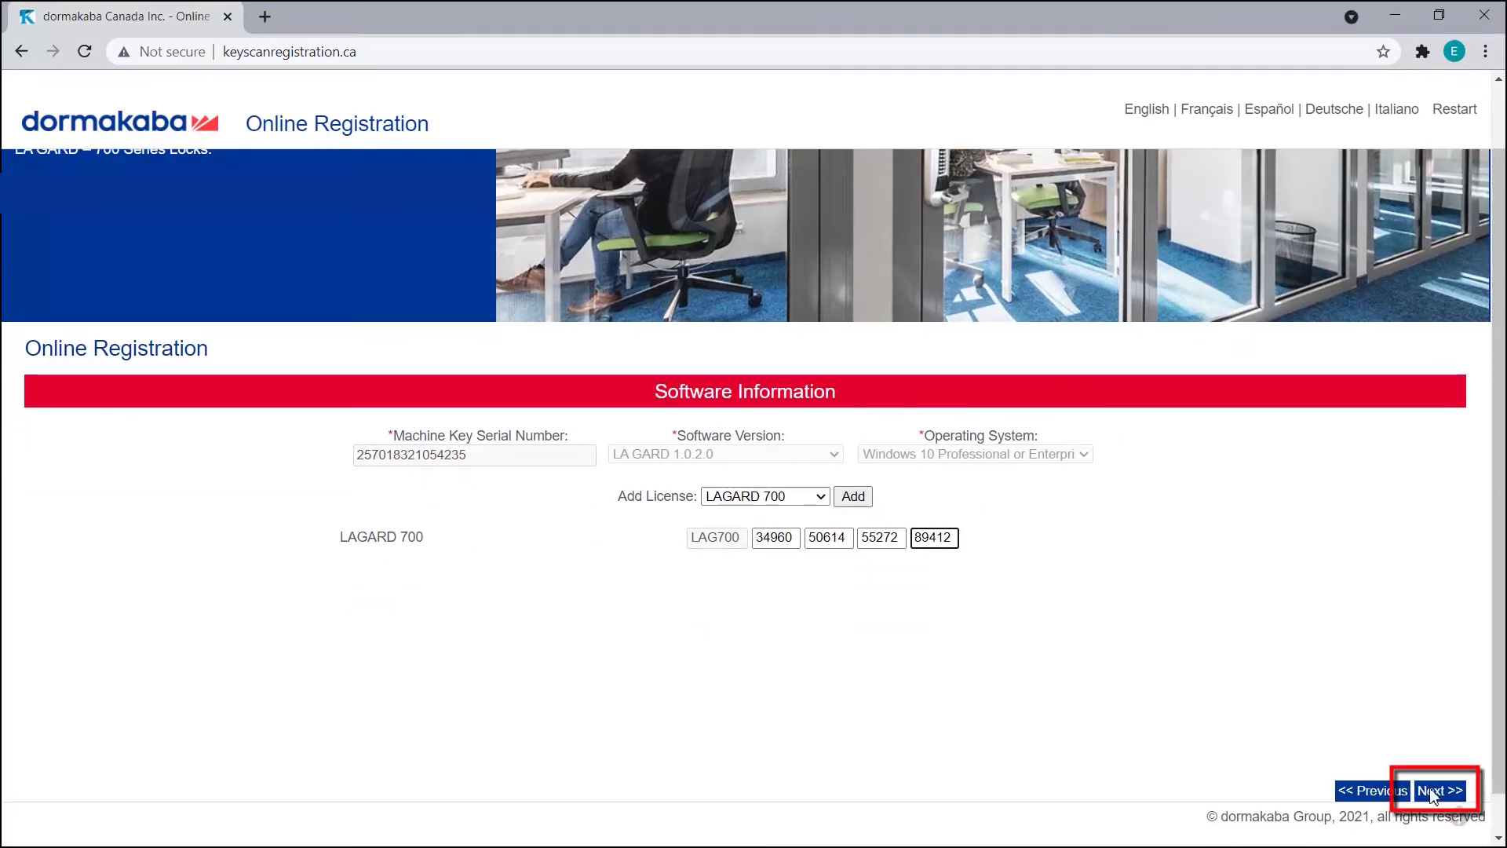
left_click(1440, 793)
left_click_drag(1499, 523, 1493, 706)
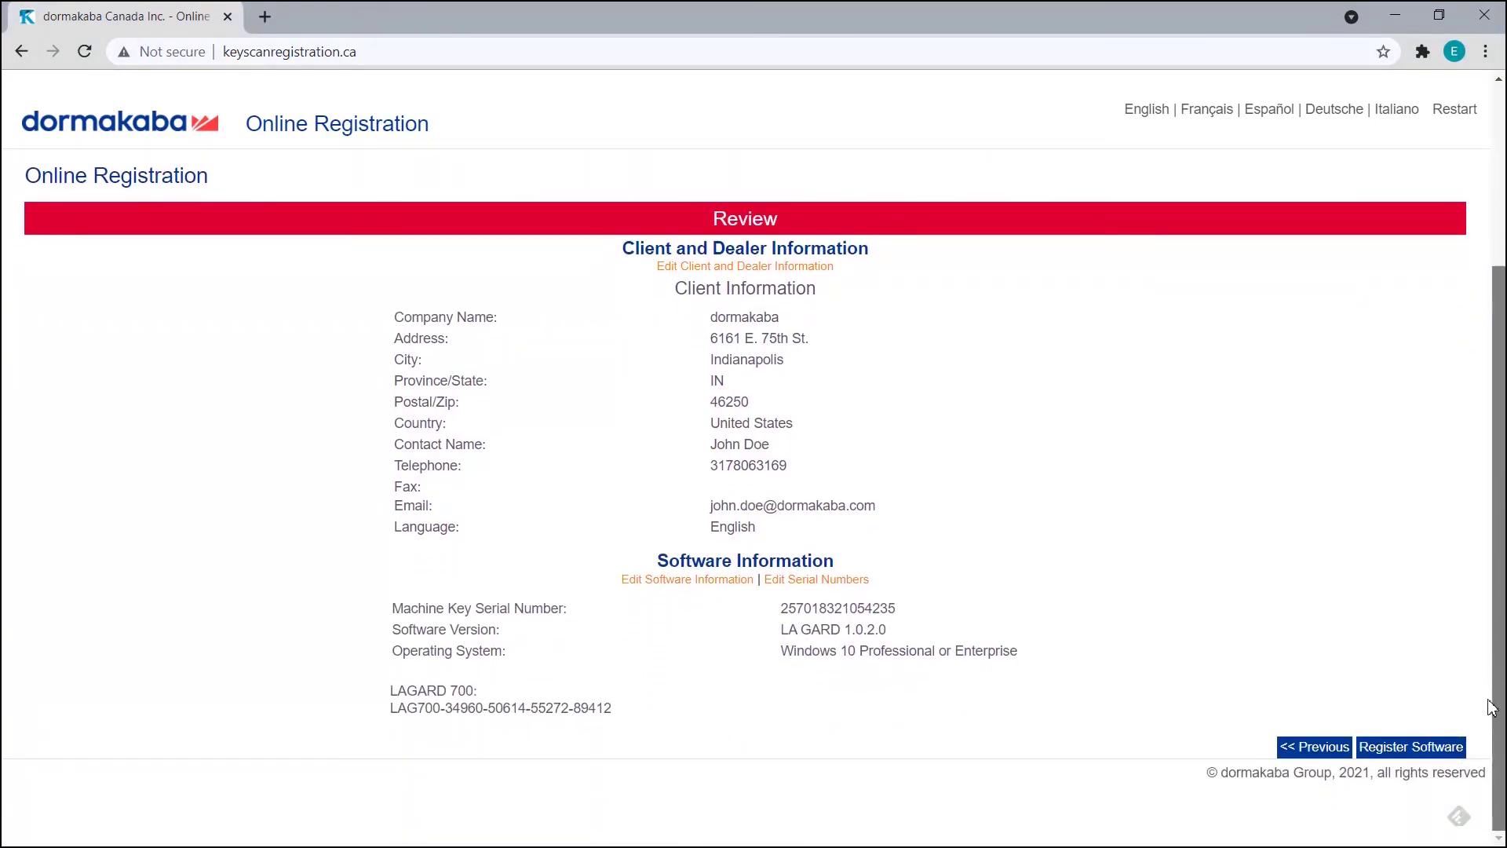
left_click(1386, 754)
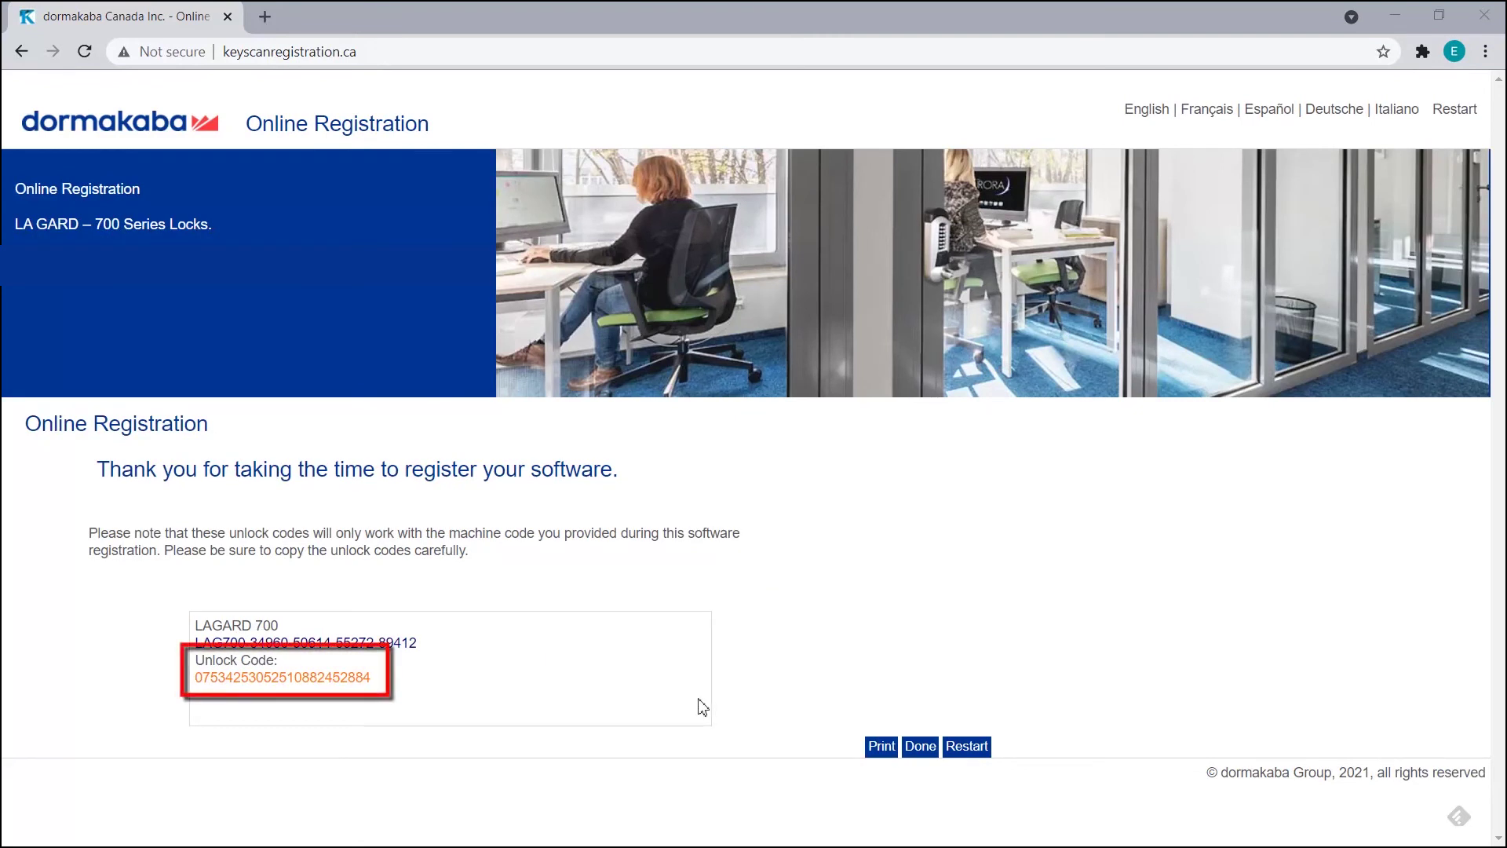
mouse_move(380, 681)
left_mouse_down()
mouse_move(201, 683)
mouse_move(197, 668)
left_mouse_up()
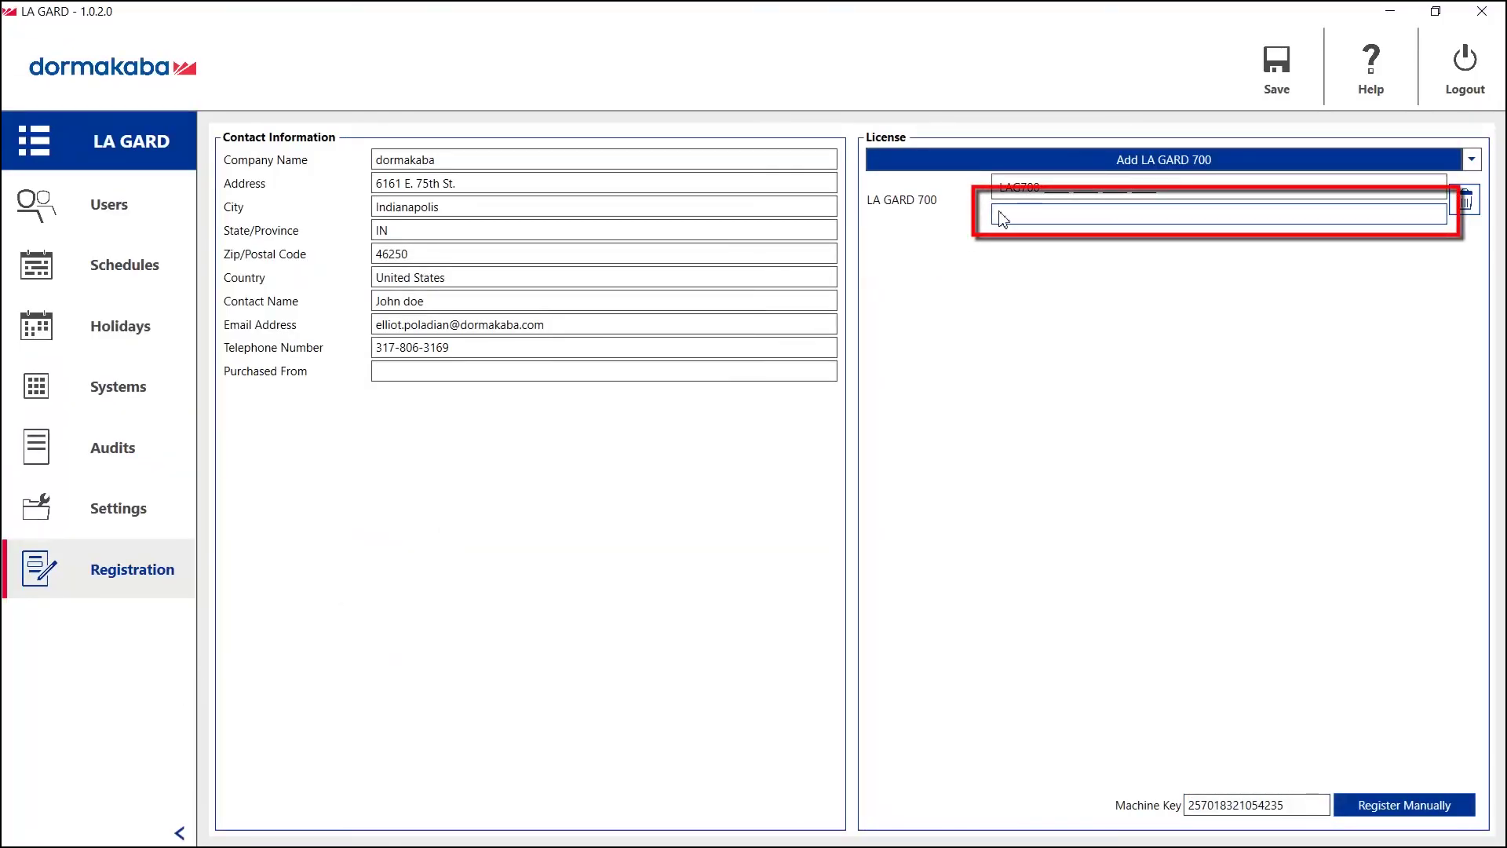
left_click(1001, 217)
key("ctrl+v")
left_click(1049, 190)
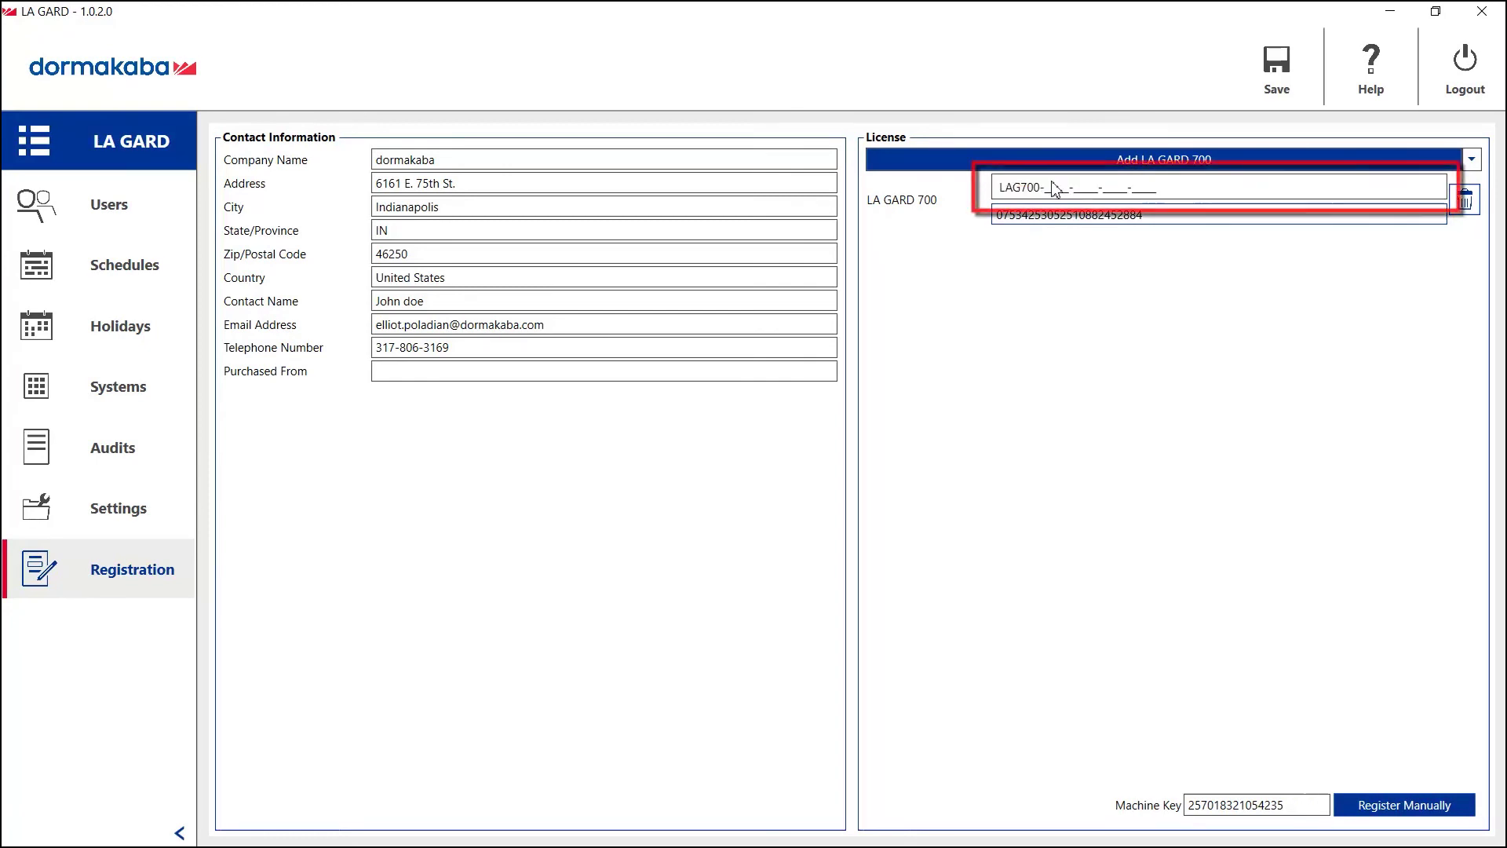
key("ctrl+v")
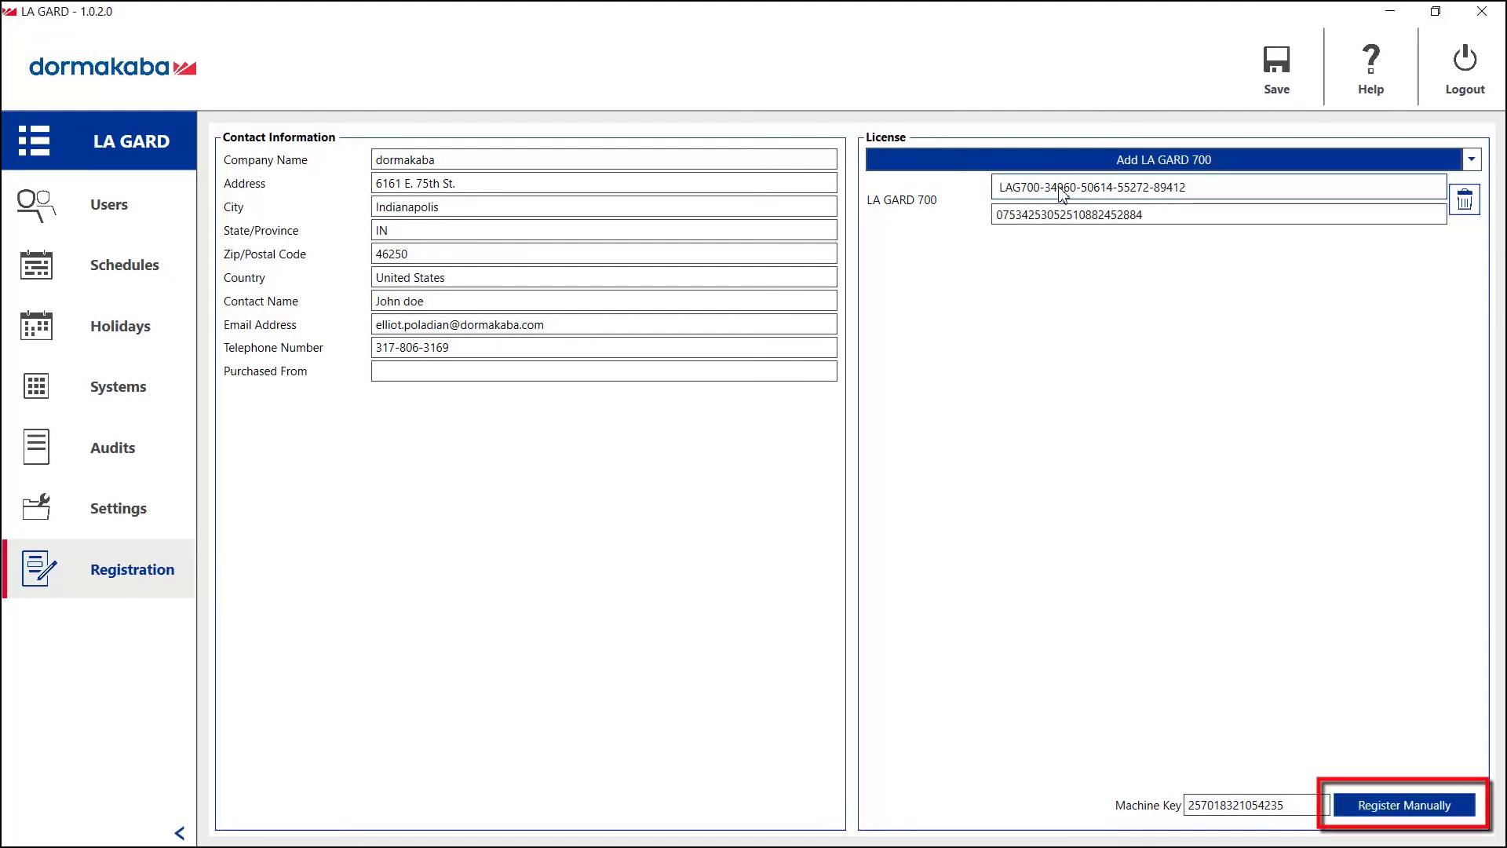
left_click(1401, 809)
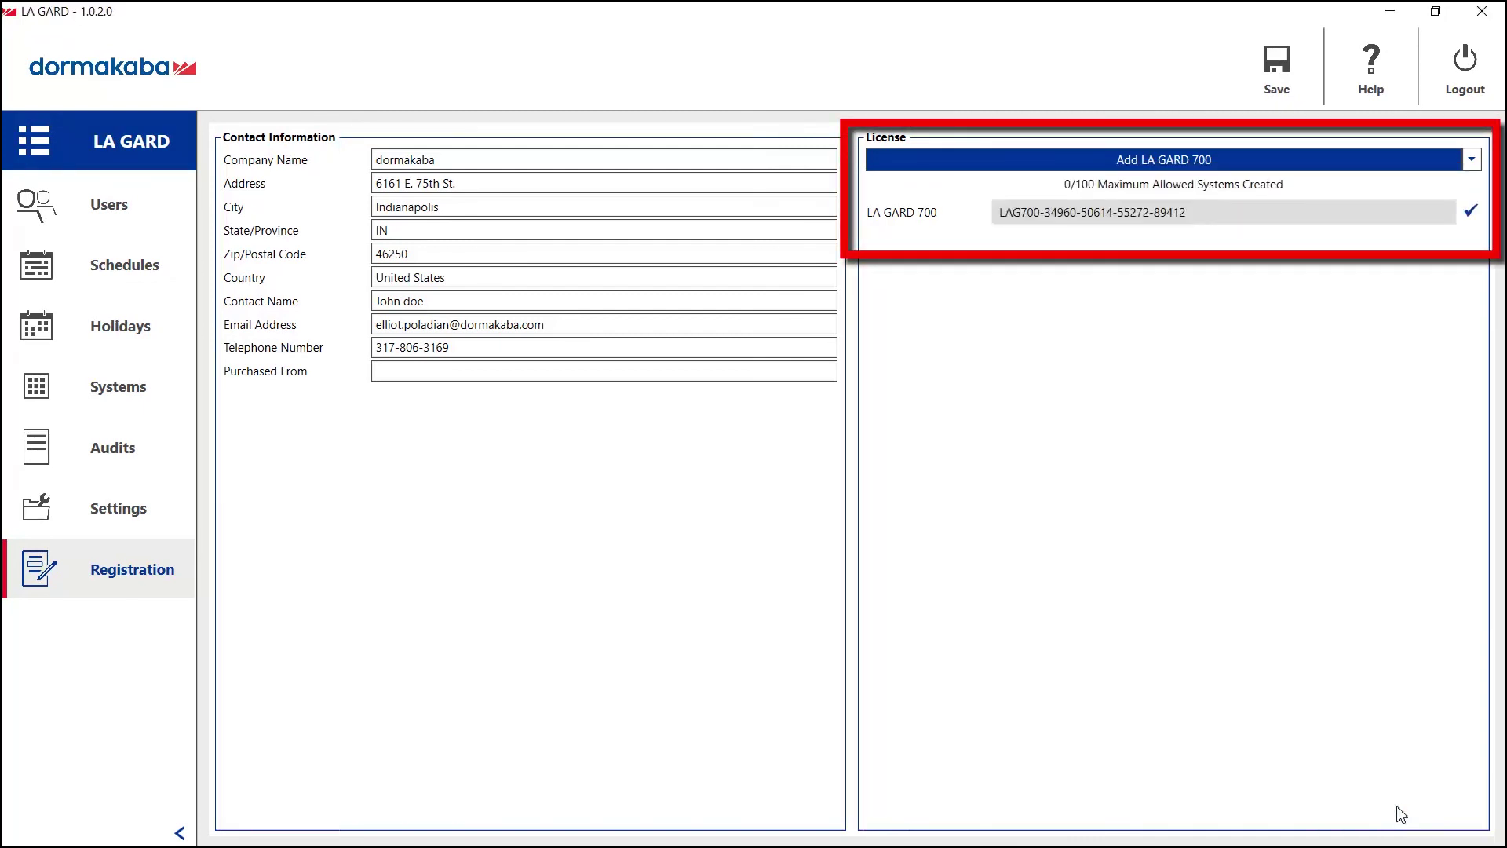